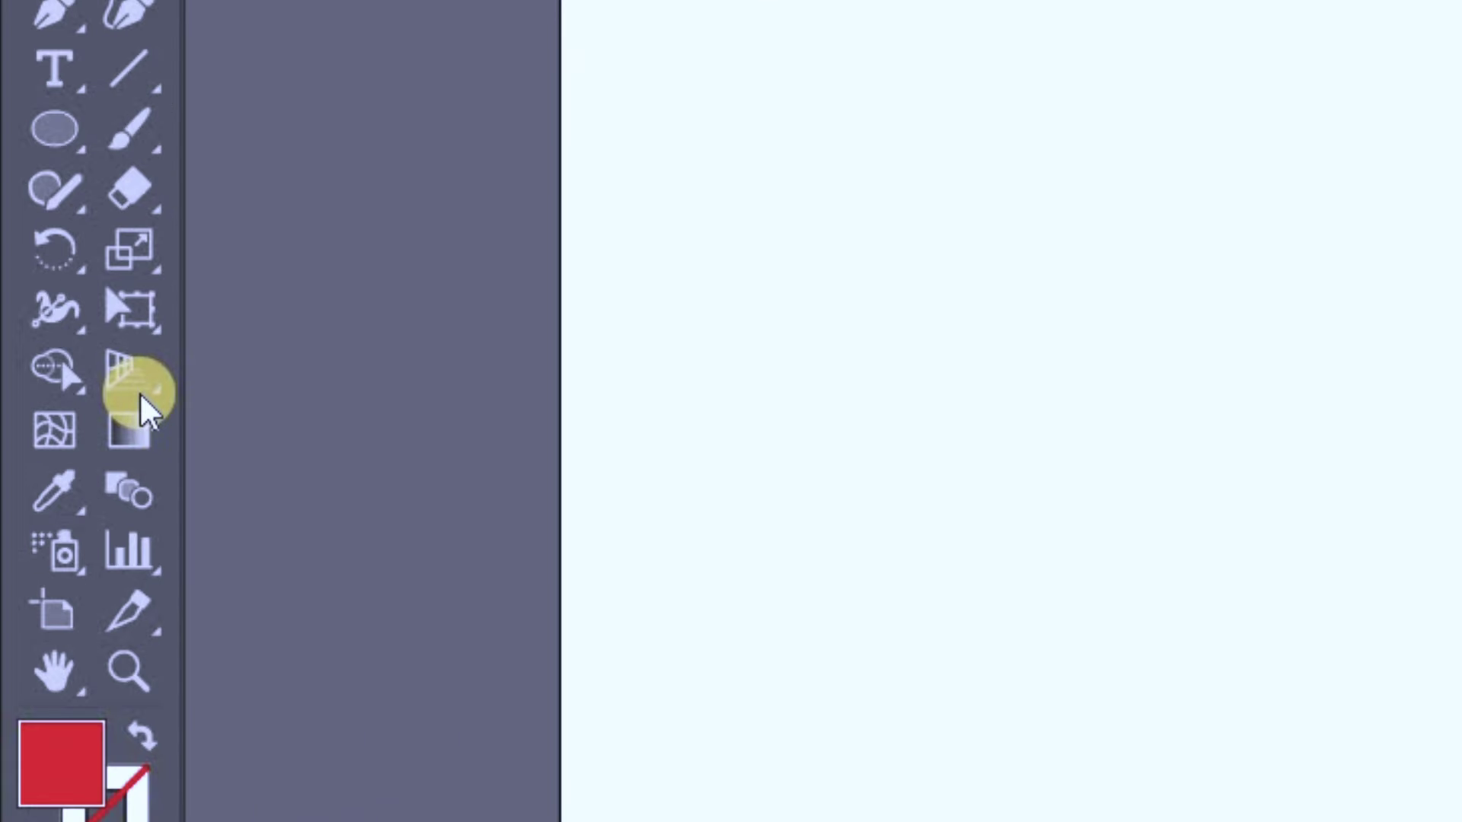
- Display the default two-point perspective grid over the blank artboard with the Perspective Grid Tool
left_click(51, 287)
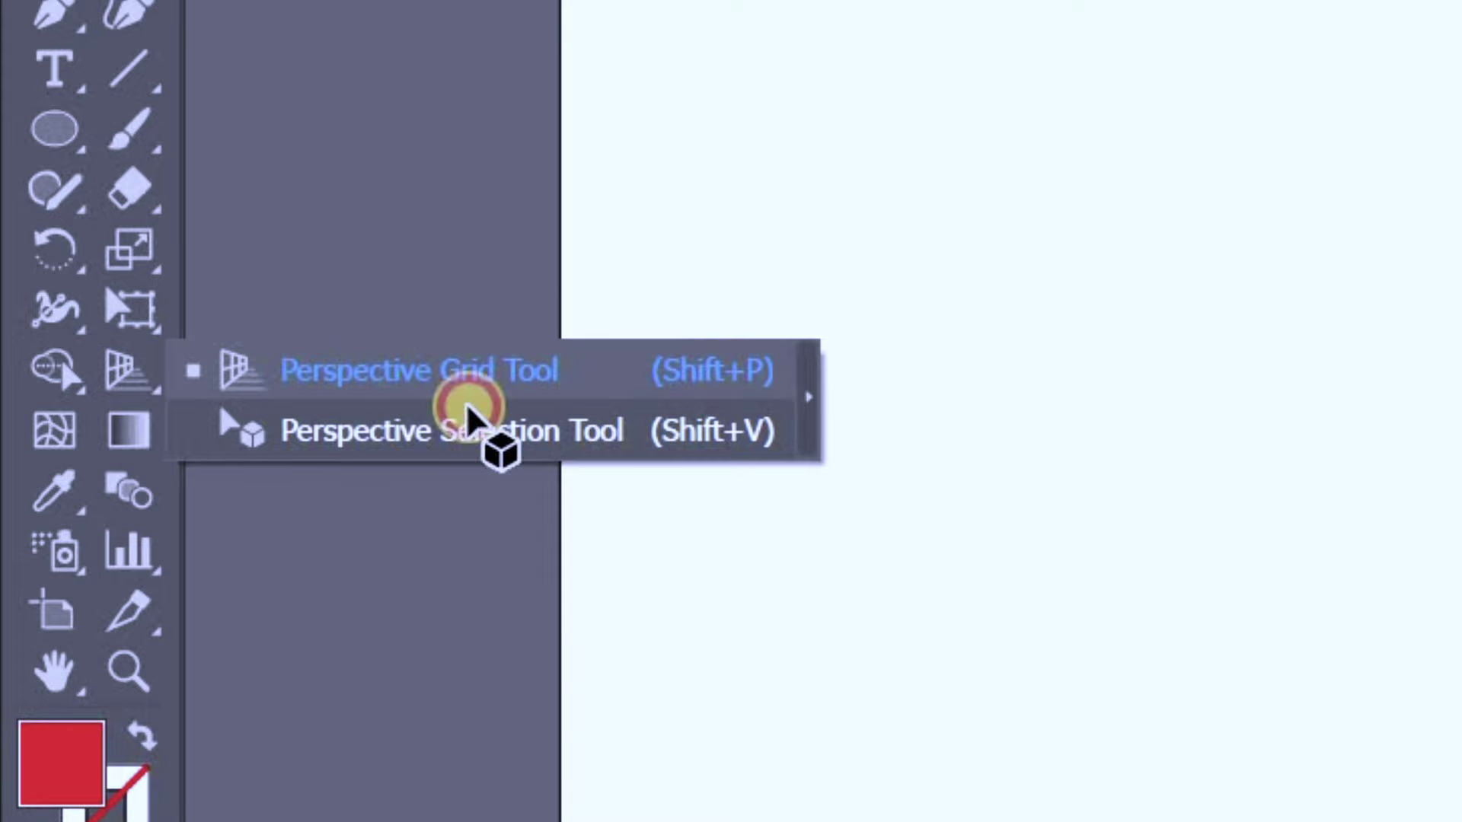
- Try the Perspective Selection and Selection tools, then return to the Perspective Grid Tool so its handles show
left_click(471, 426)
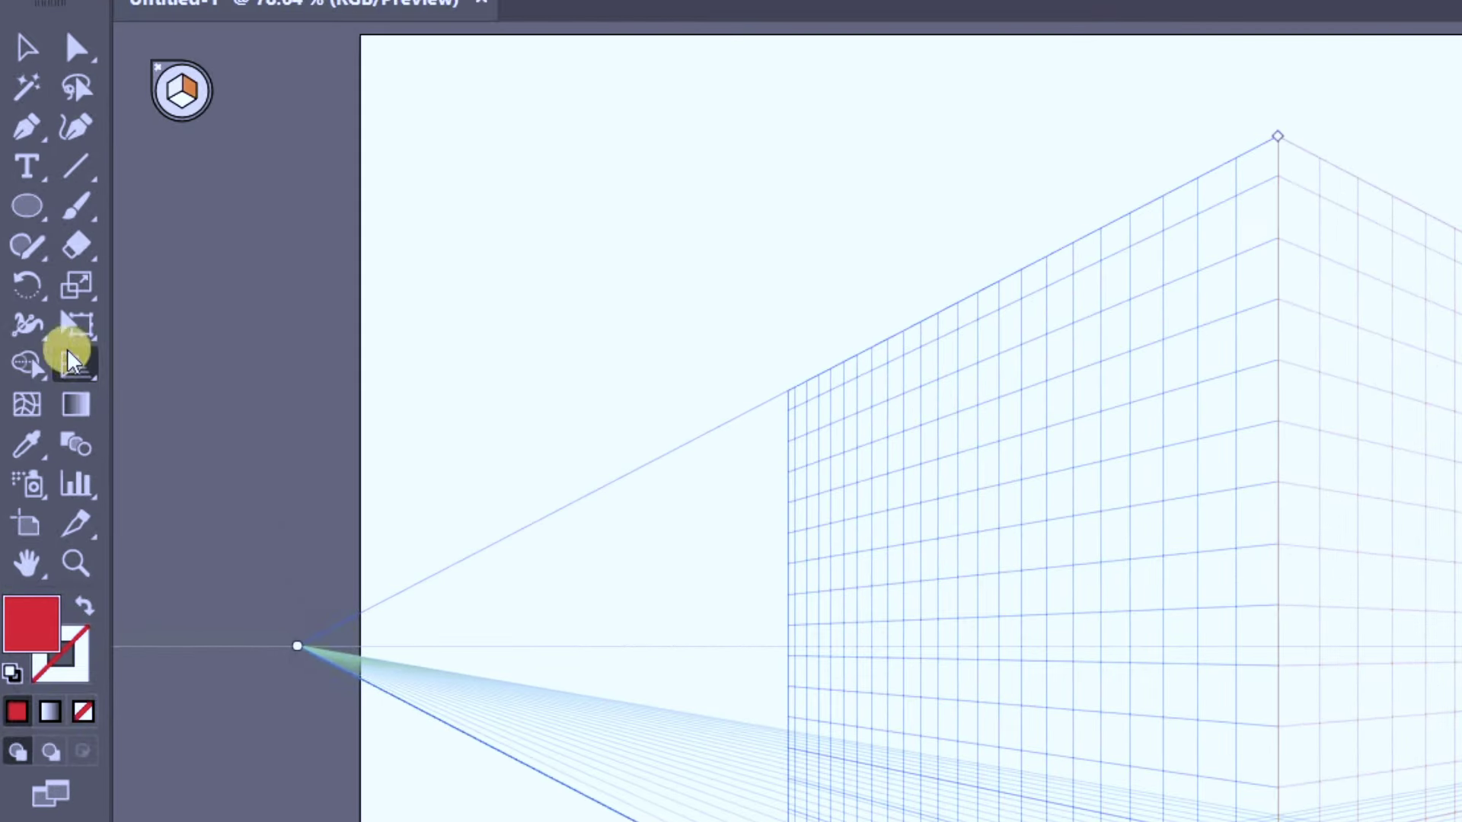
left_click(26, 44)
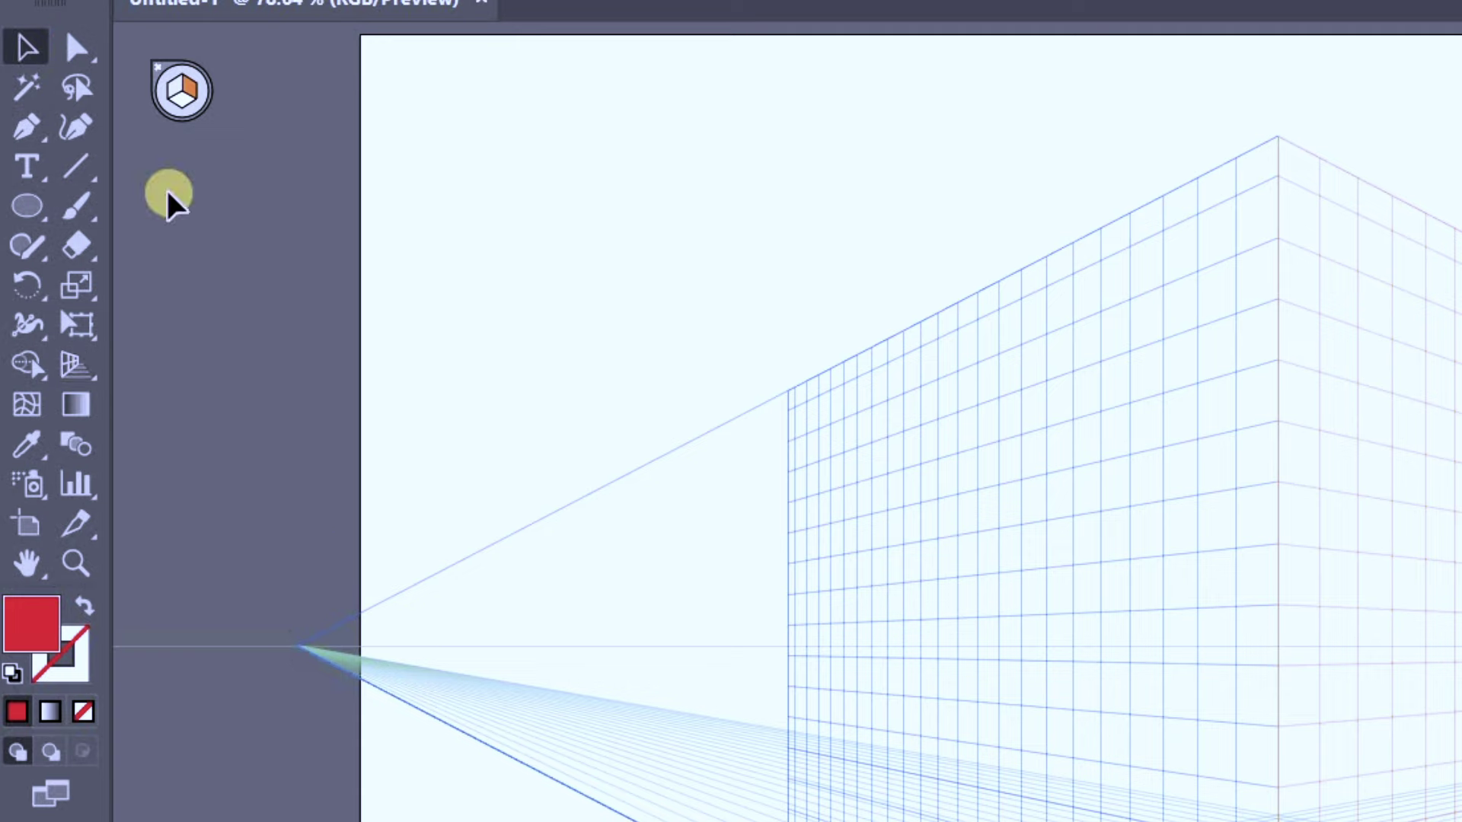
left_click(76, 366)
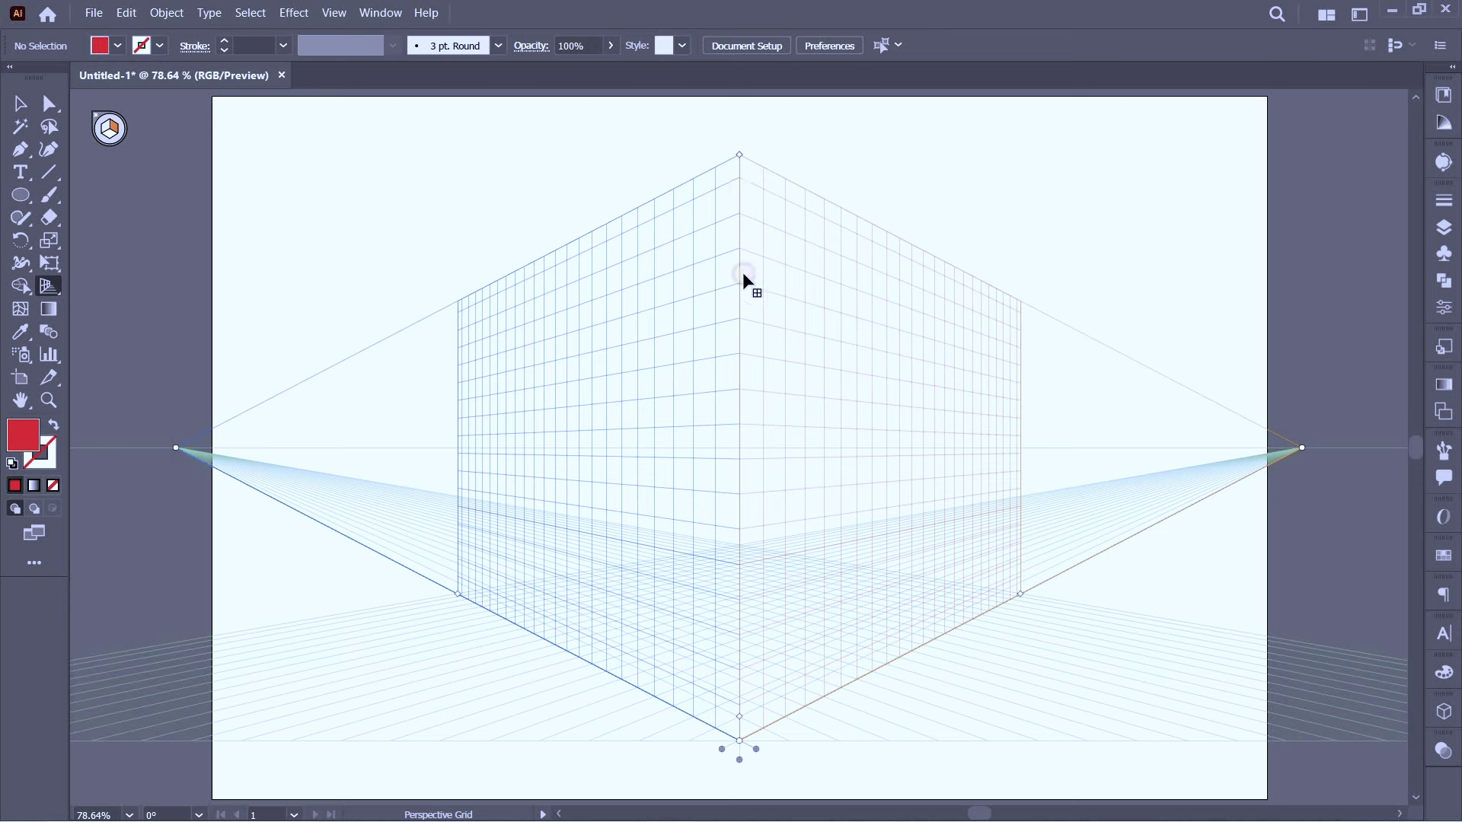
- Shorten the wall planes and pull the left vanishing point inward, undoing a trial horizon change
left_click_drag(744, 276, 738, 561)
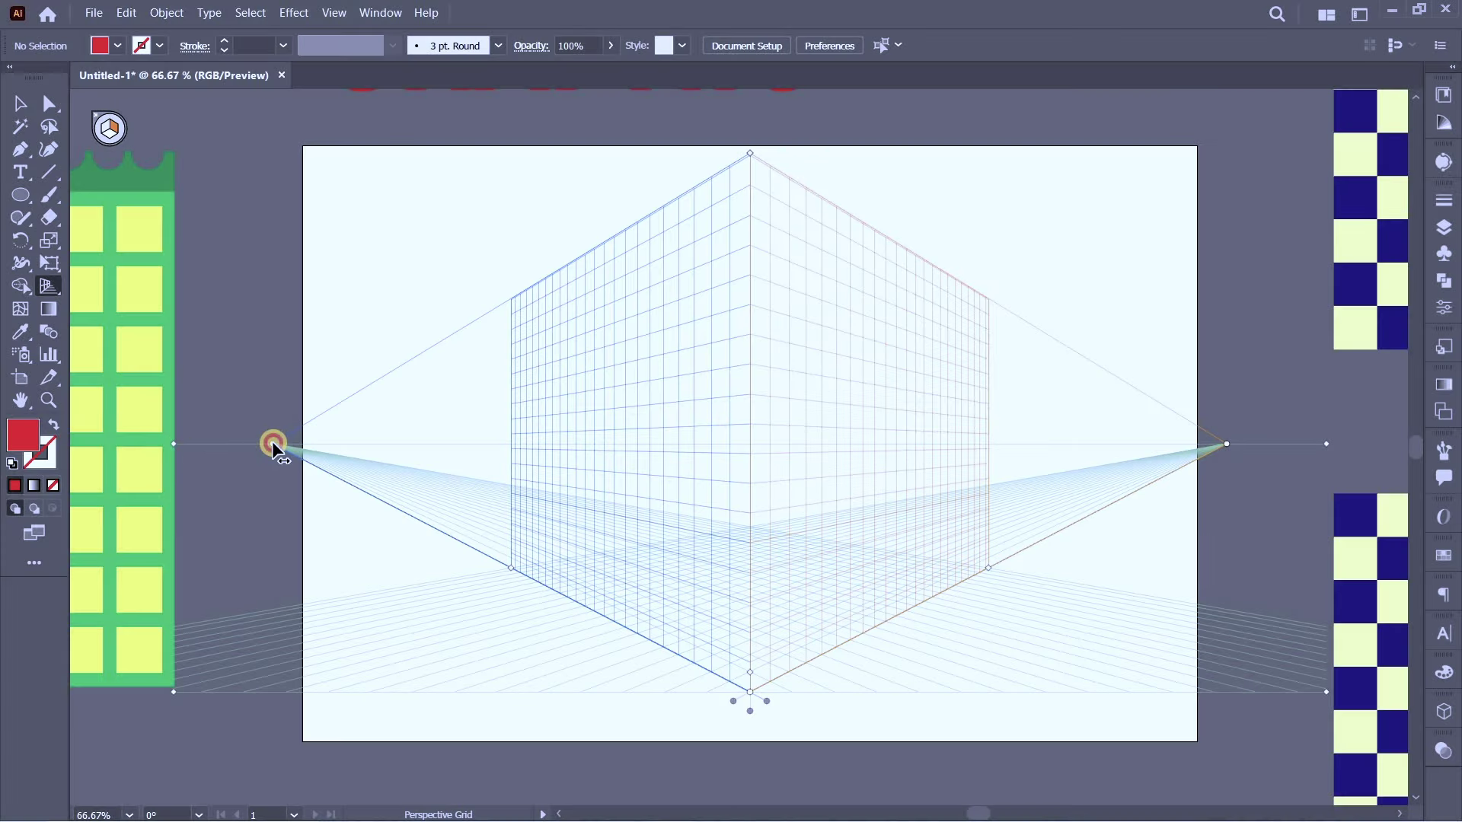
mouse_move(245, 443)
left_mouse_down()
mouse_move(479, 480)
mouse_move(231, 443)
left_mouse_up()
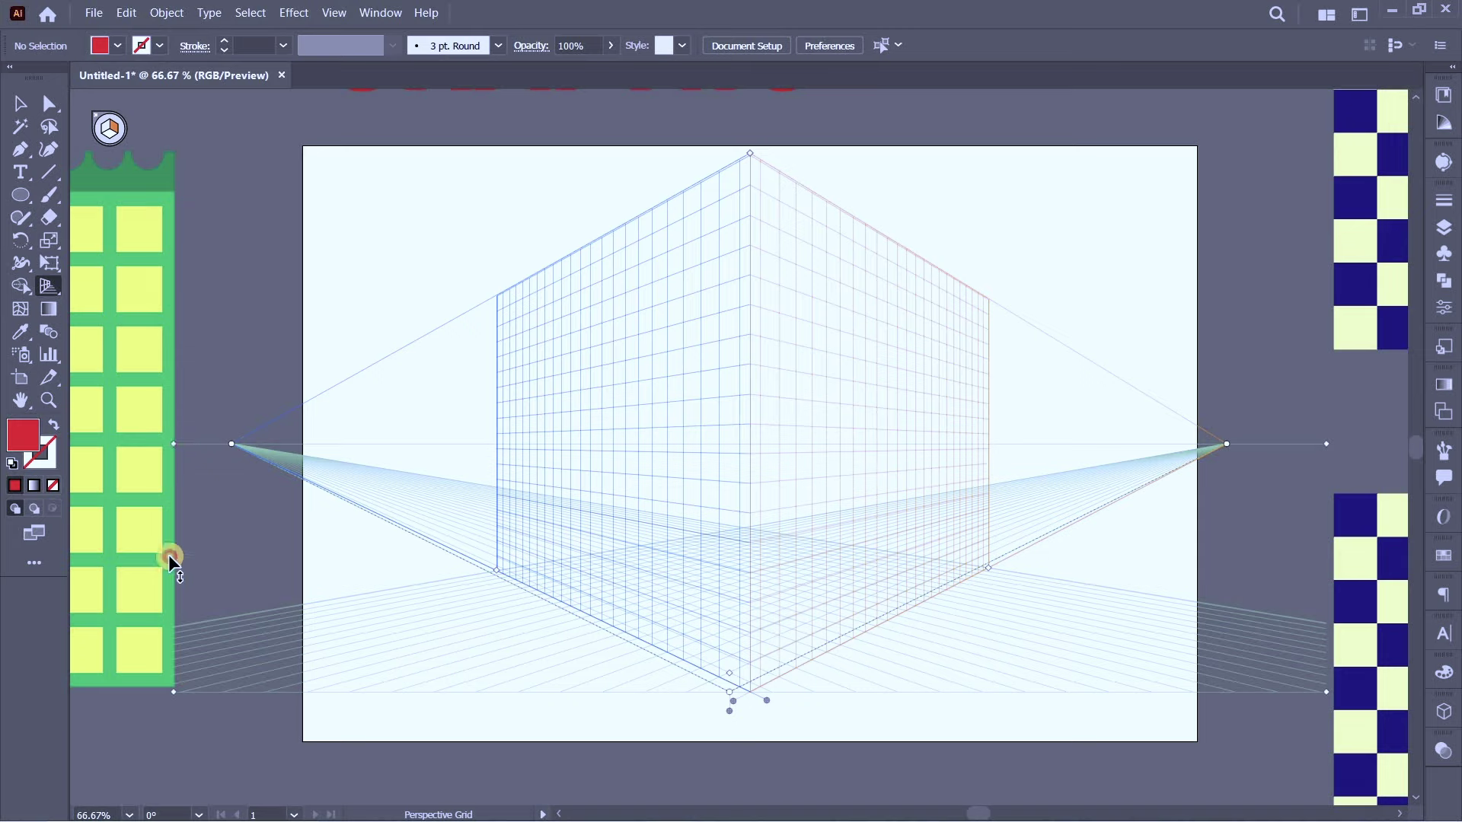
left_click_drag(168, 554, 150, 325)
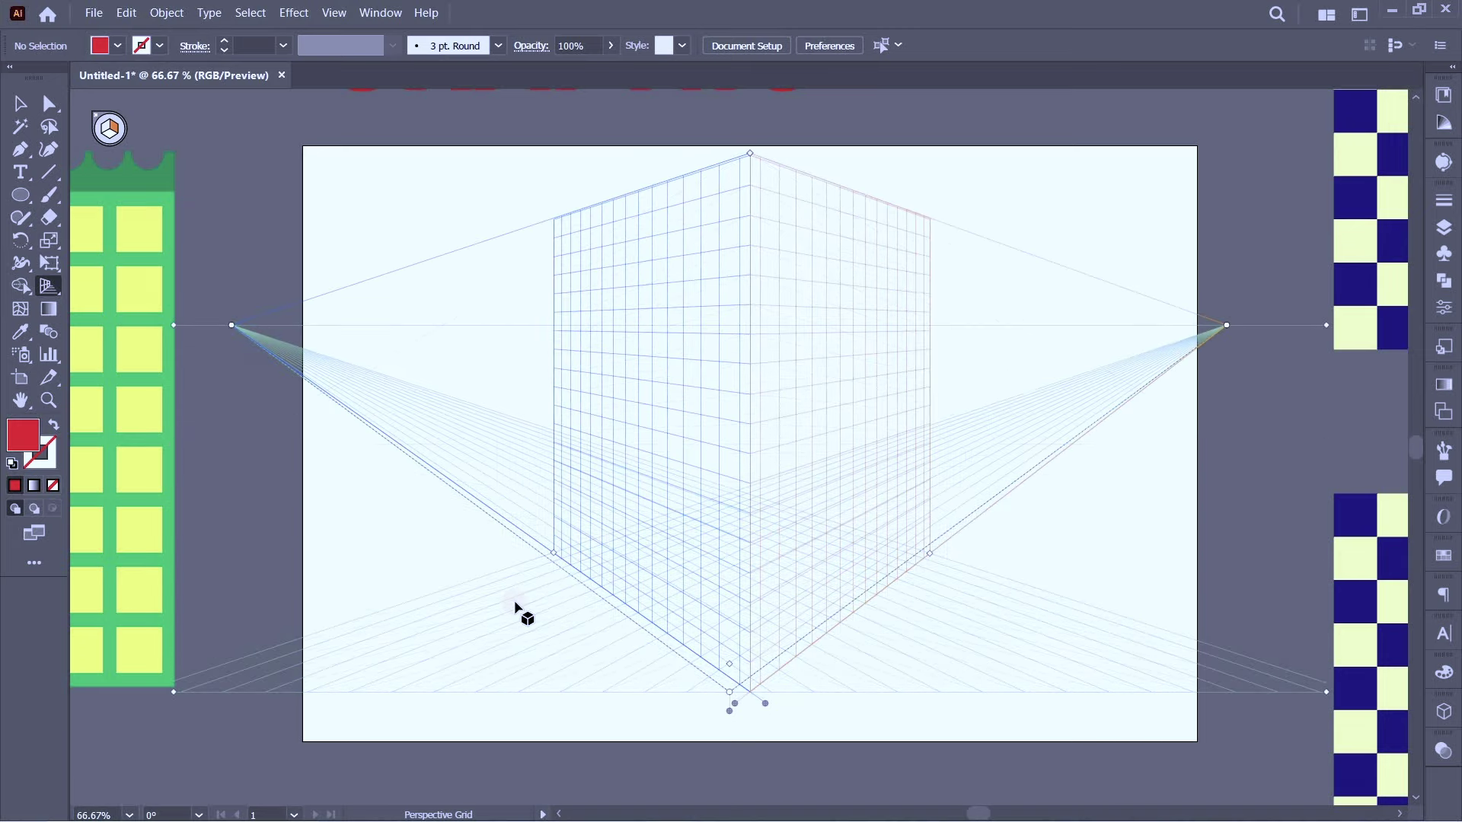
key("ctrl+z")
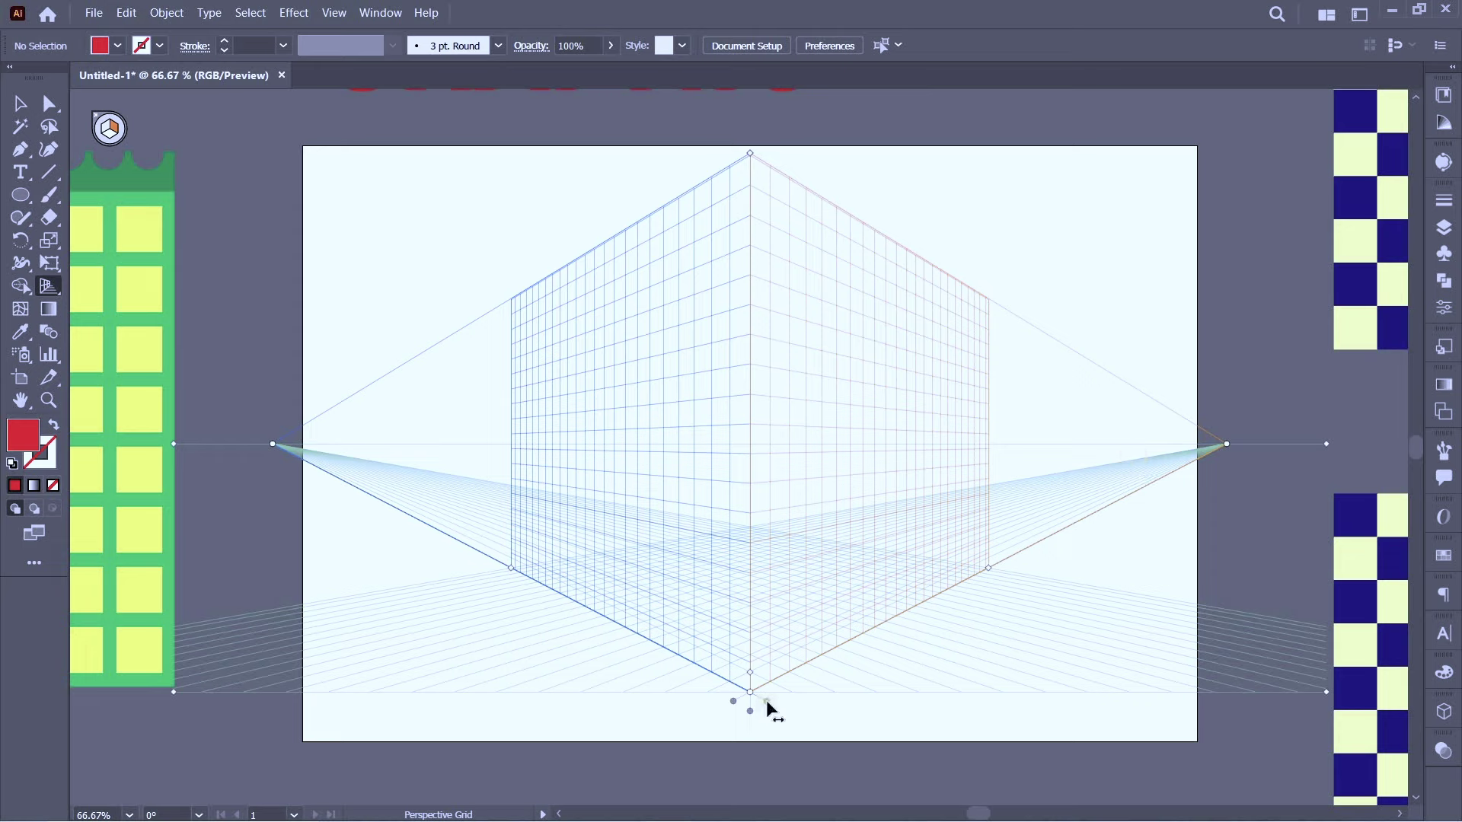
- Pull the left and right wall planes apart and lower the ground plane, undoing the last adjustment
left_click_drag(648, 713, 628, 706)
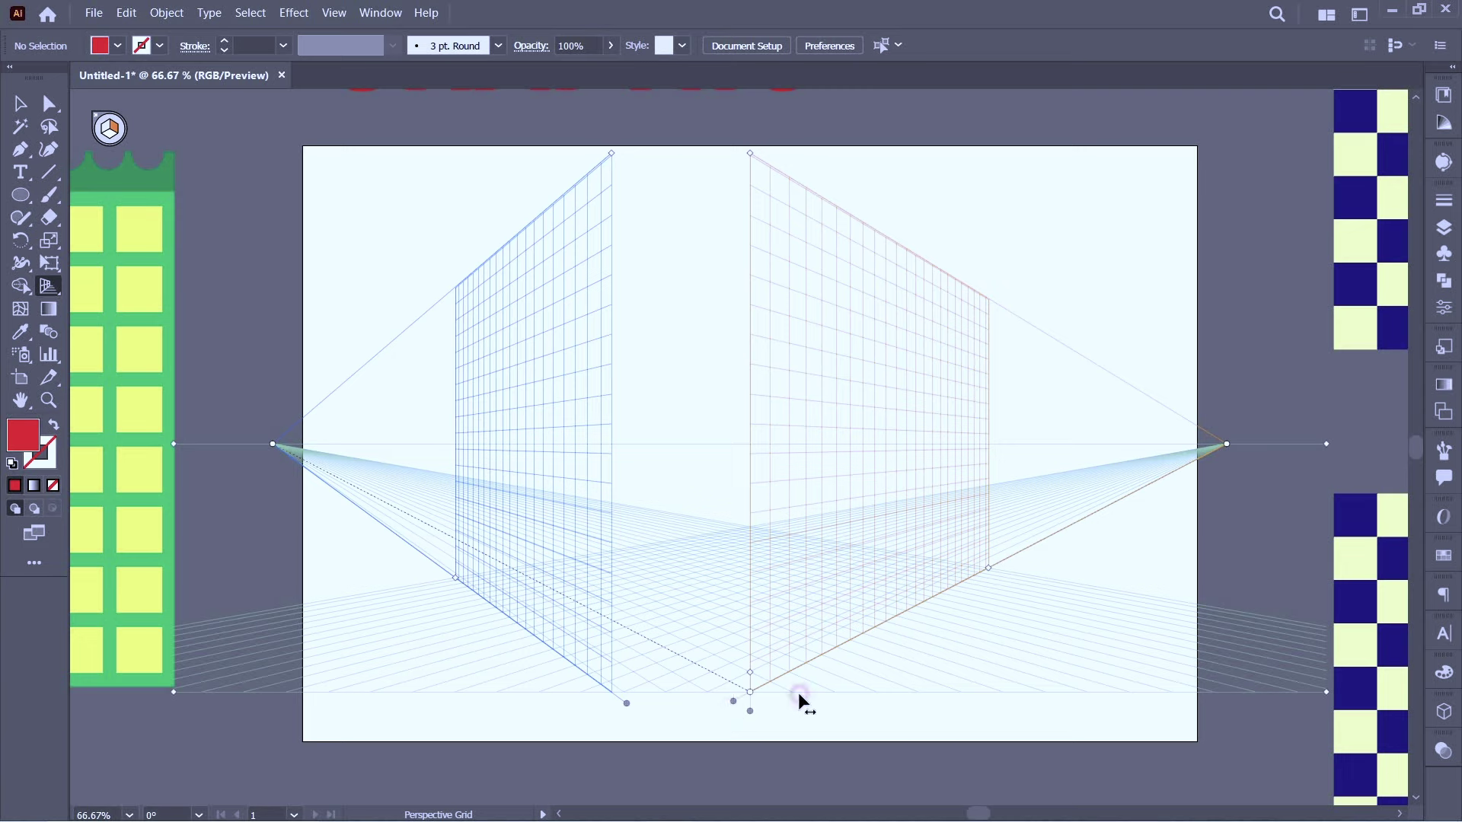
left_click_drag(874, 688, 904, 703)
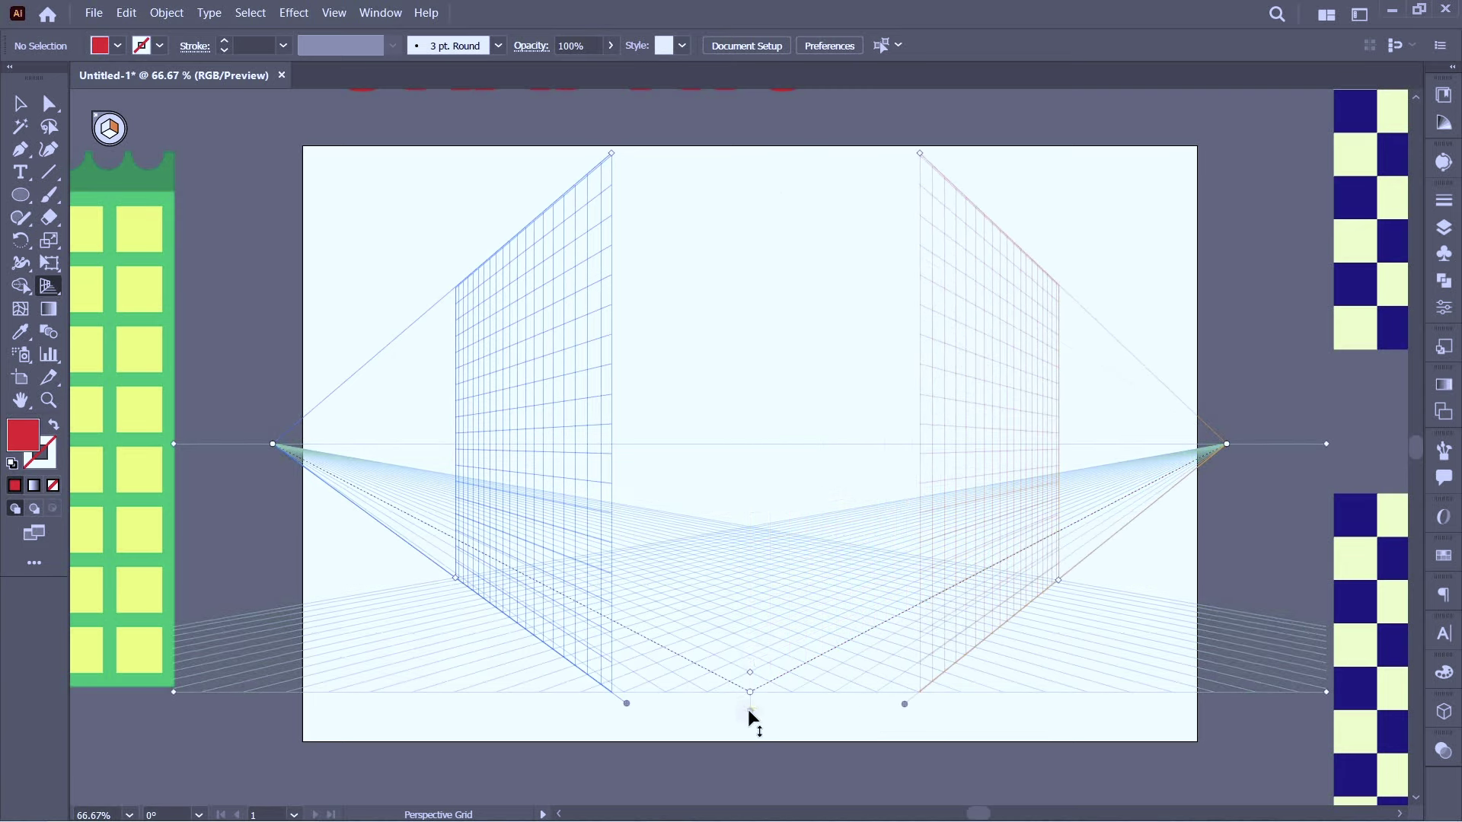
left_click_drag(747, 657, 755, 733)
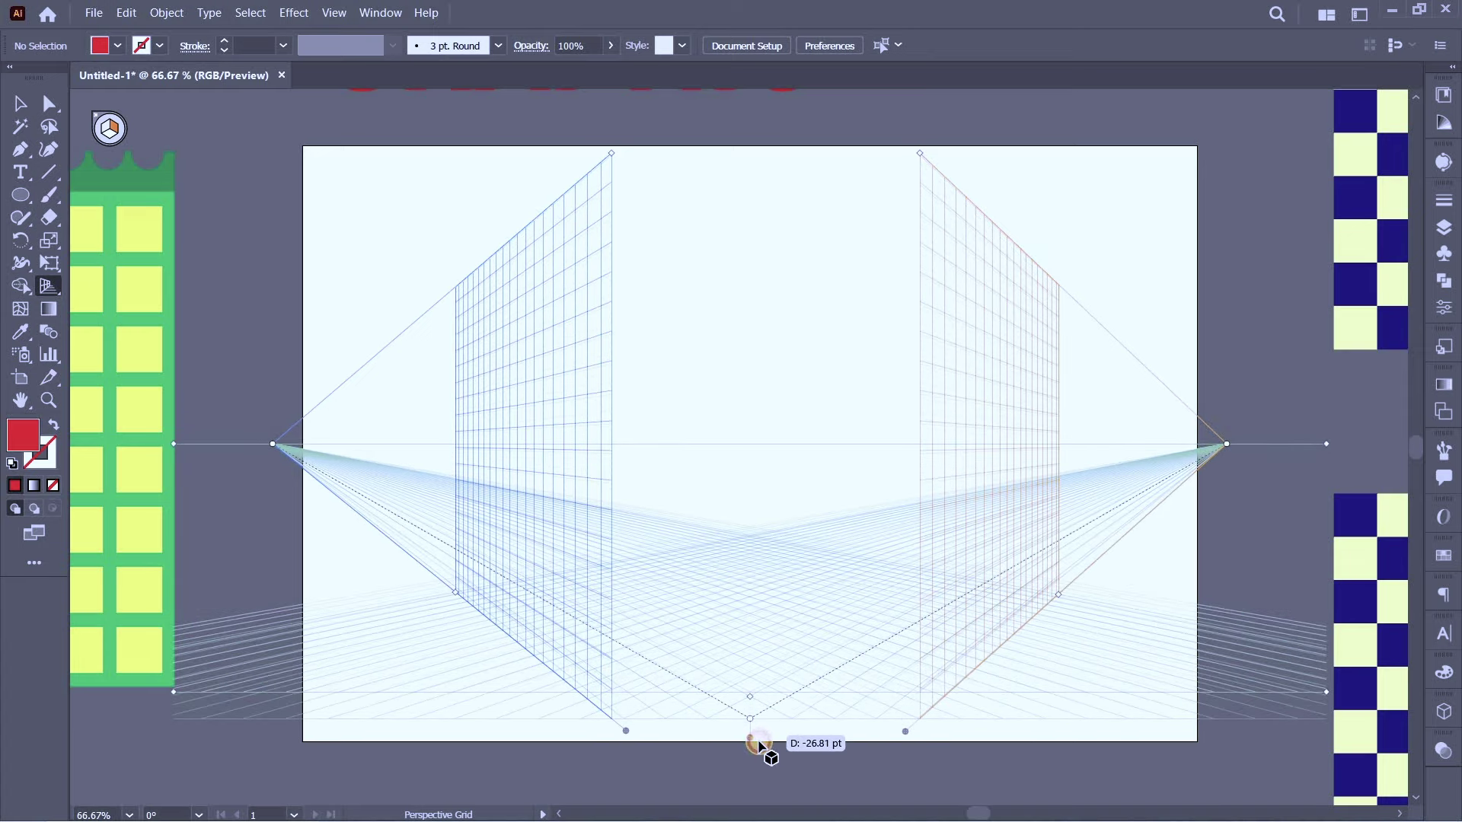
left_click_drag(755, 733, 751, 735)
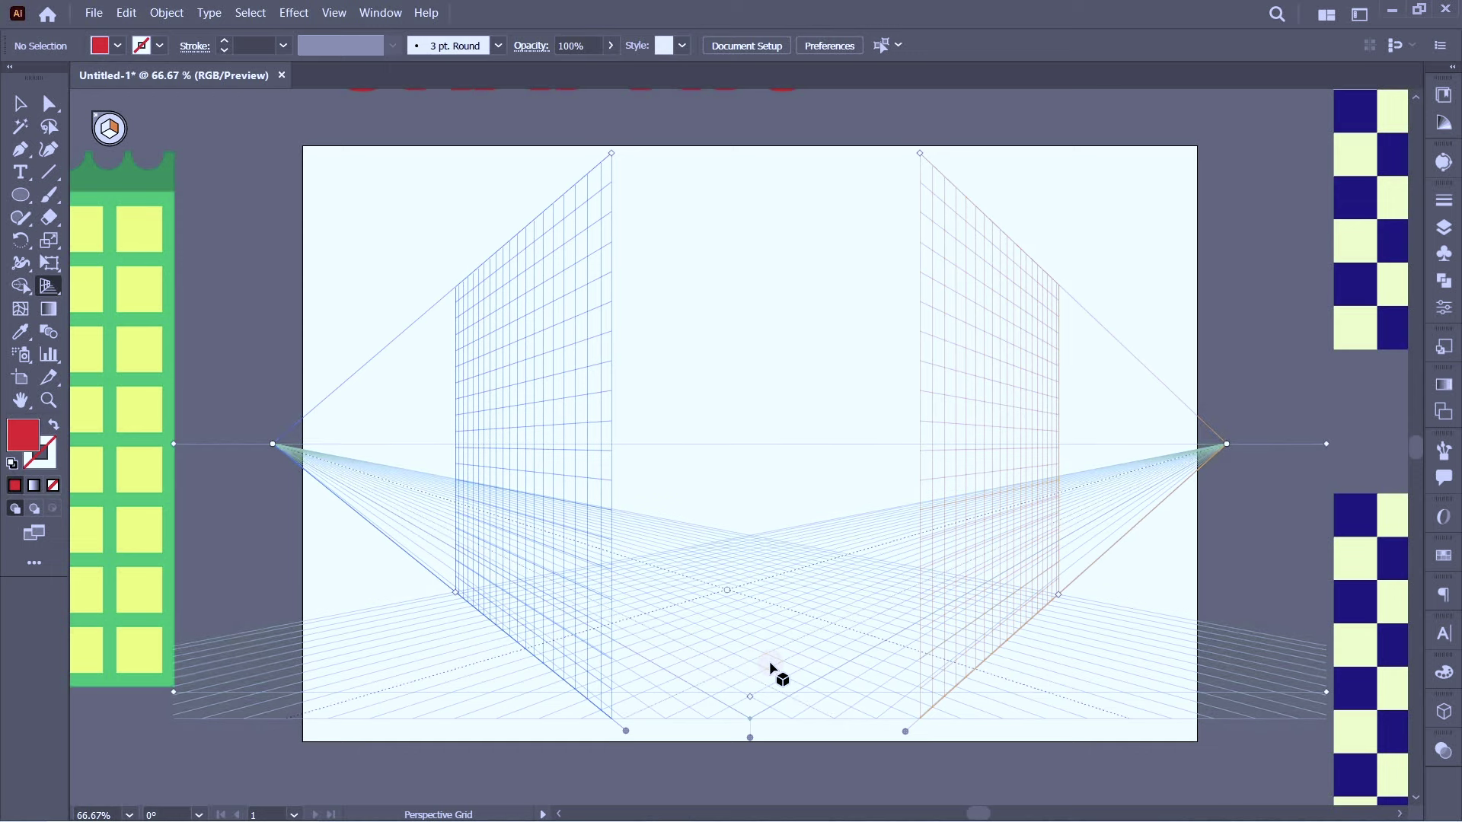
key("ctrl+z")
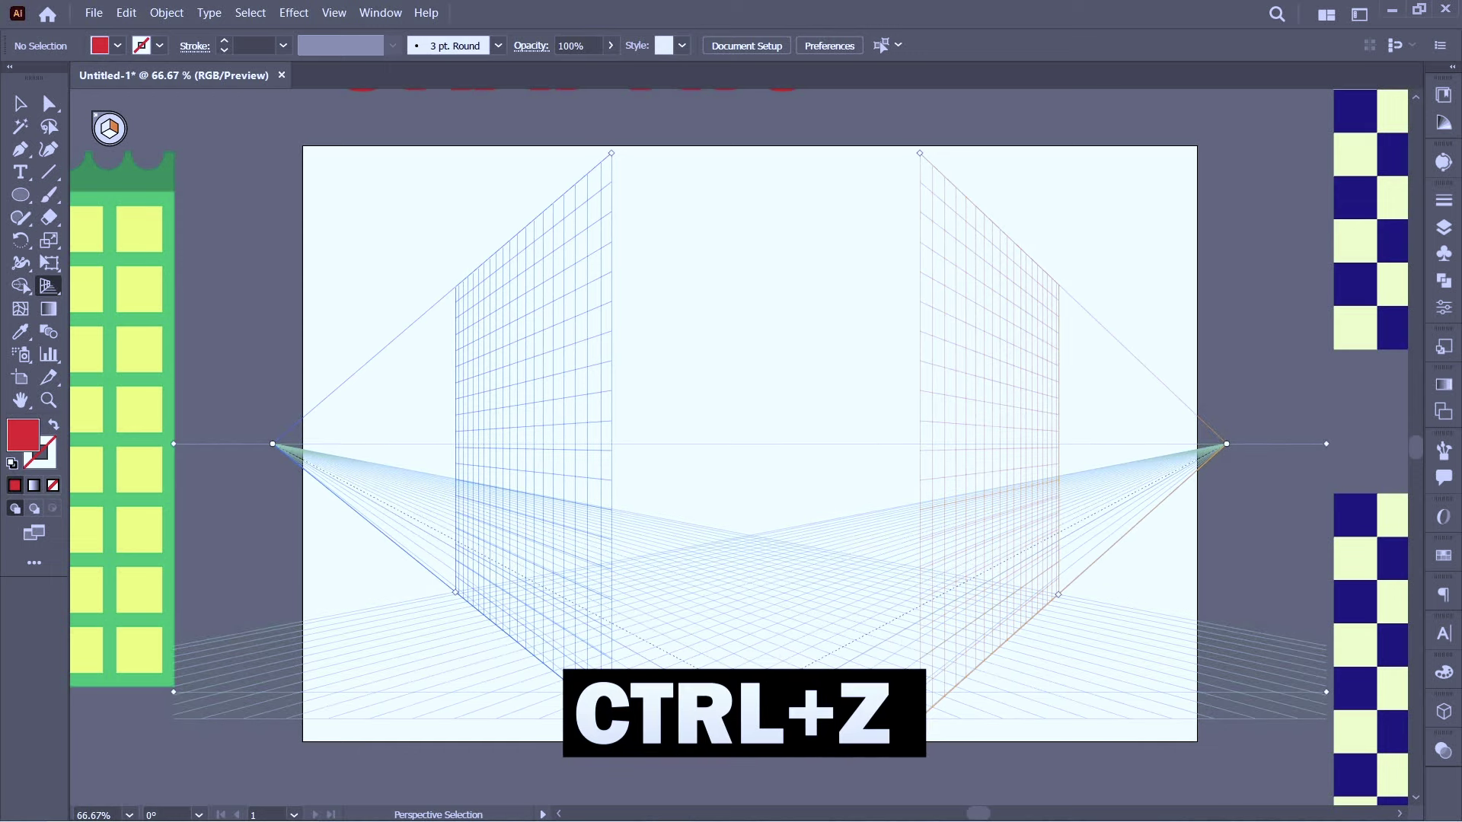
- Undo back to the default grid and draw a red rectangle in perspective on the left wall plane
key("ctrl+z")
key("ctrl+z")
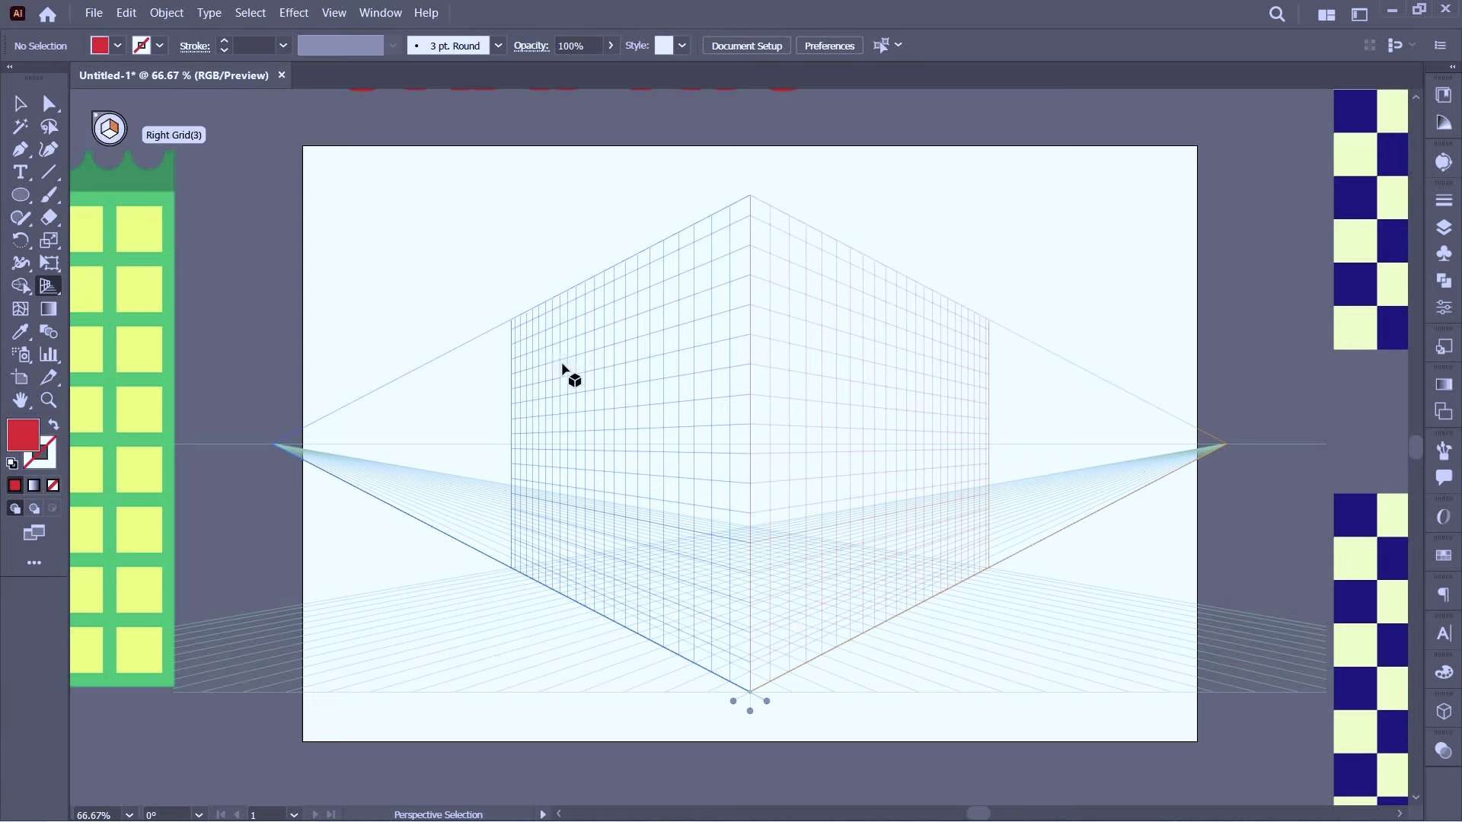
key("shift+p")
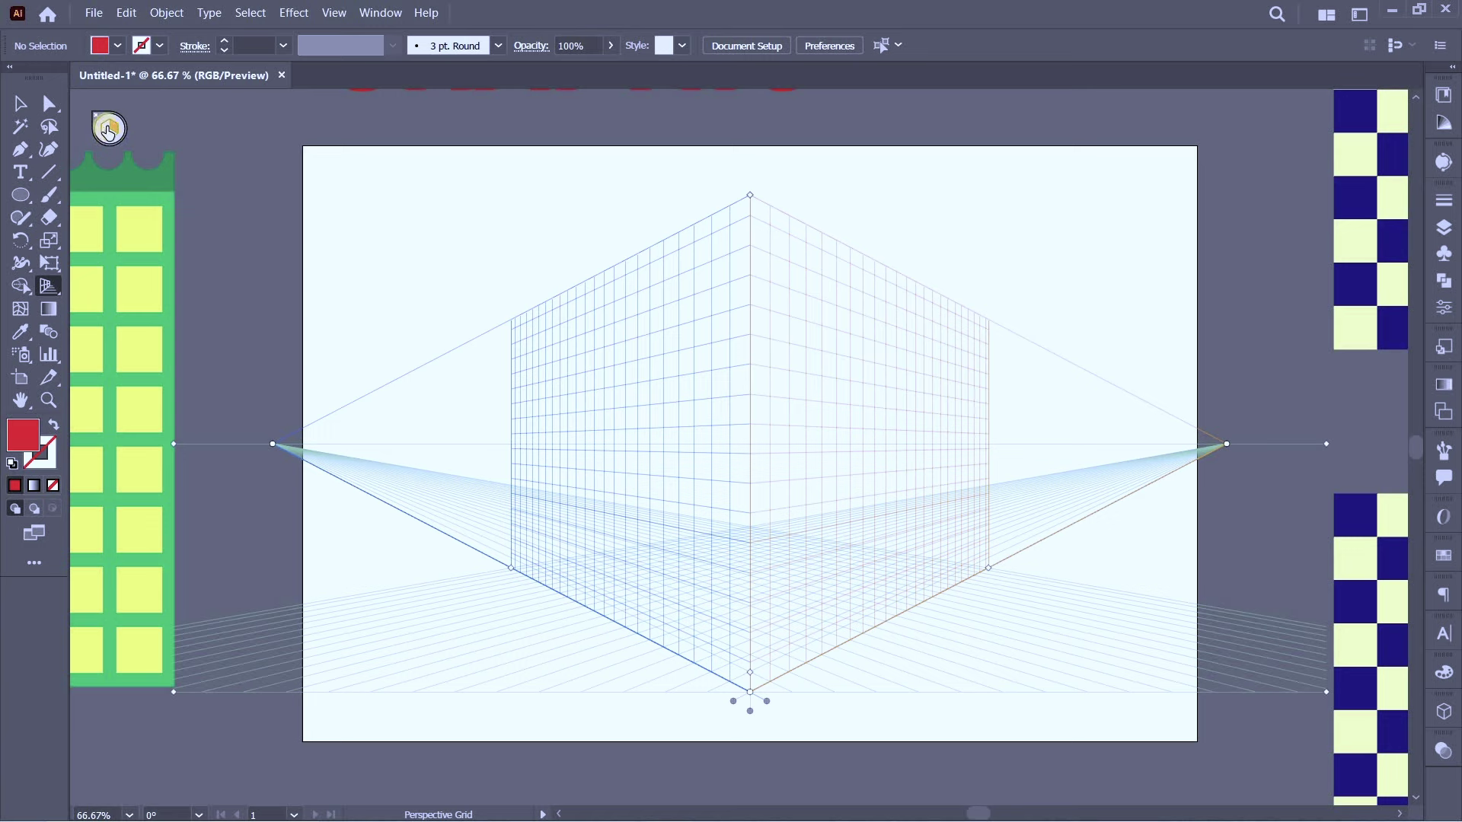
key("shift+v")
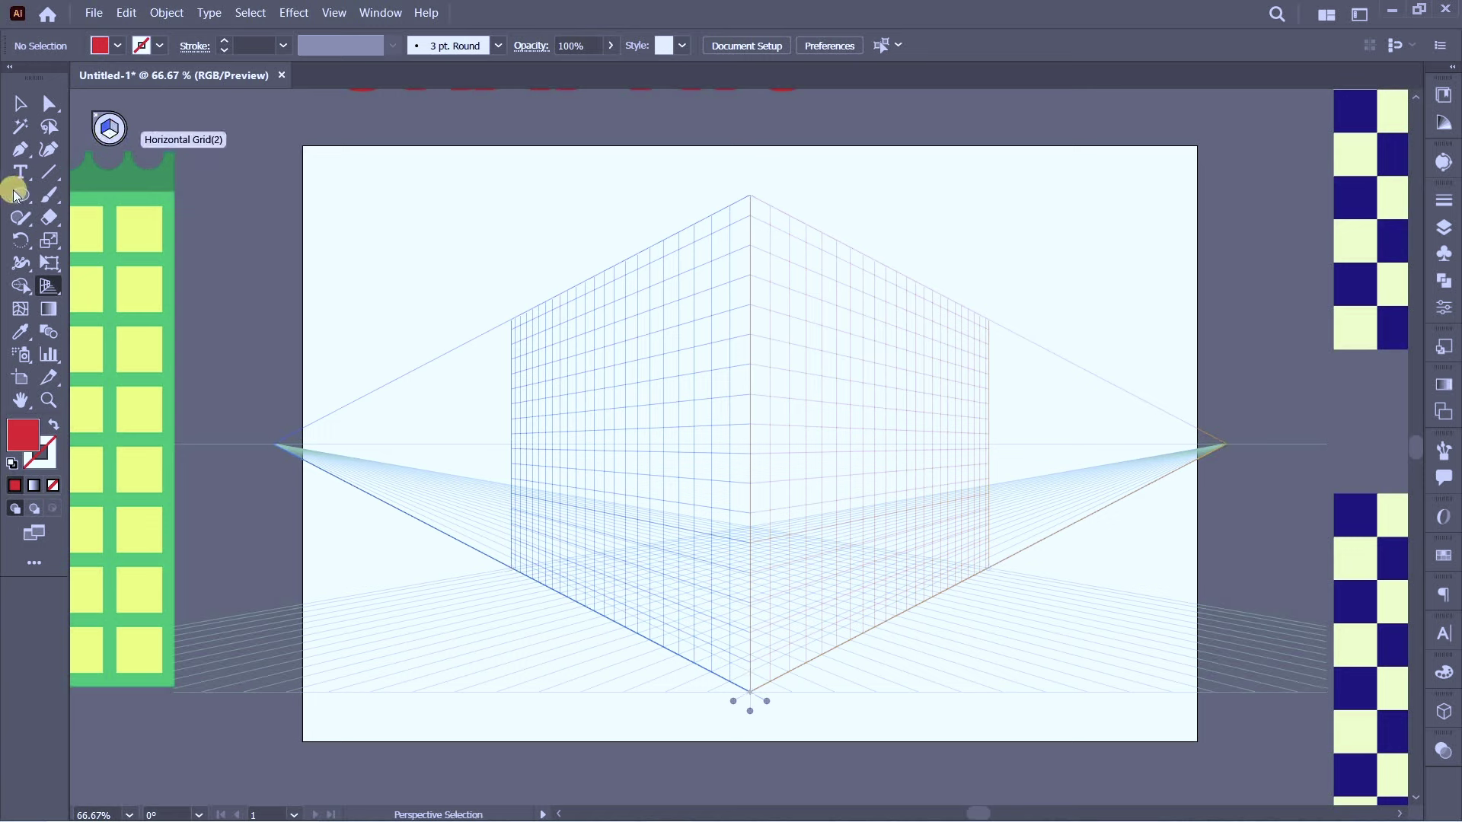
key("shift+p")
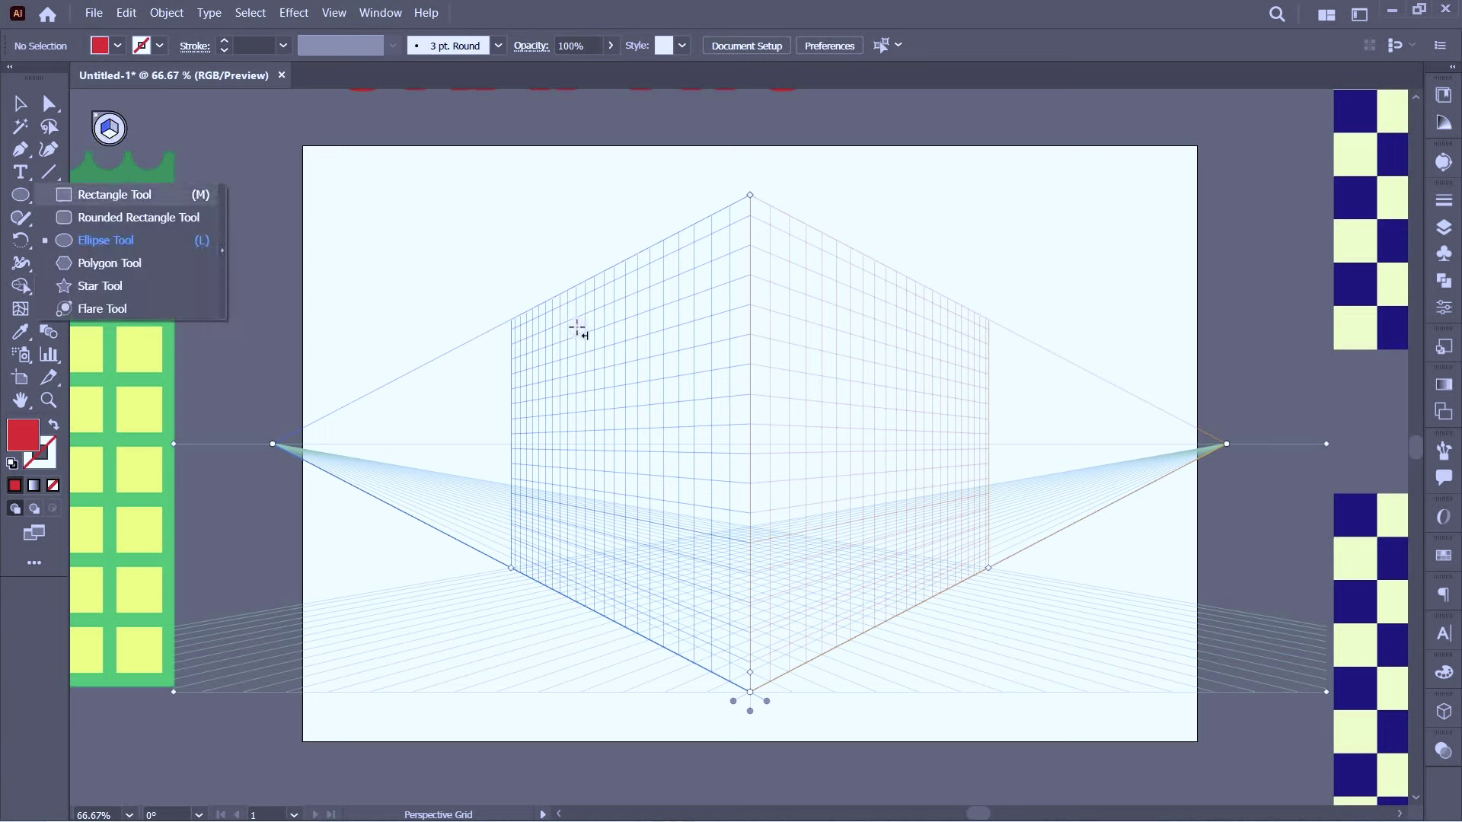
key("m")
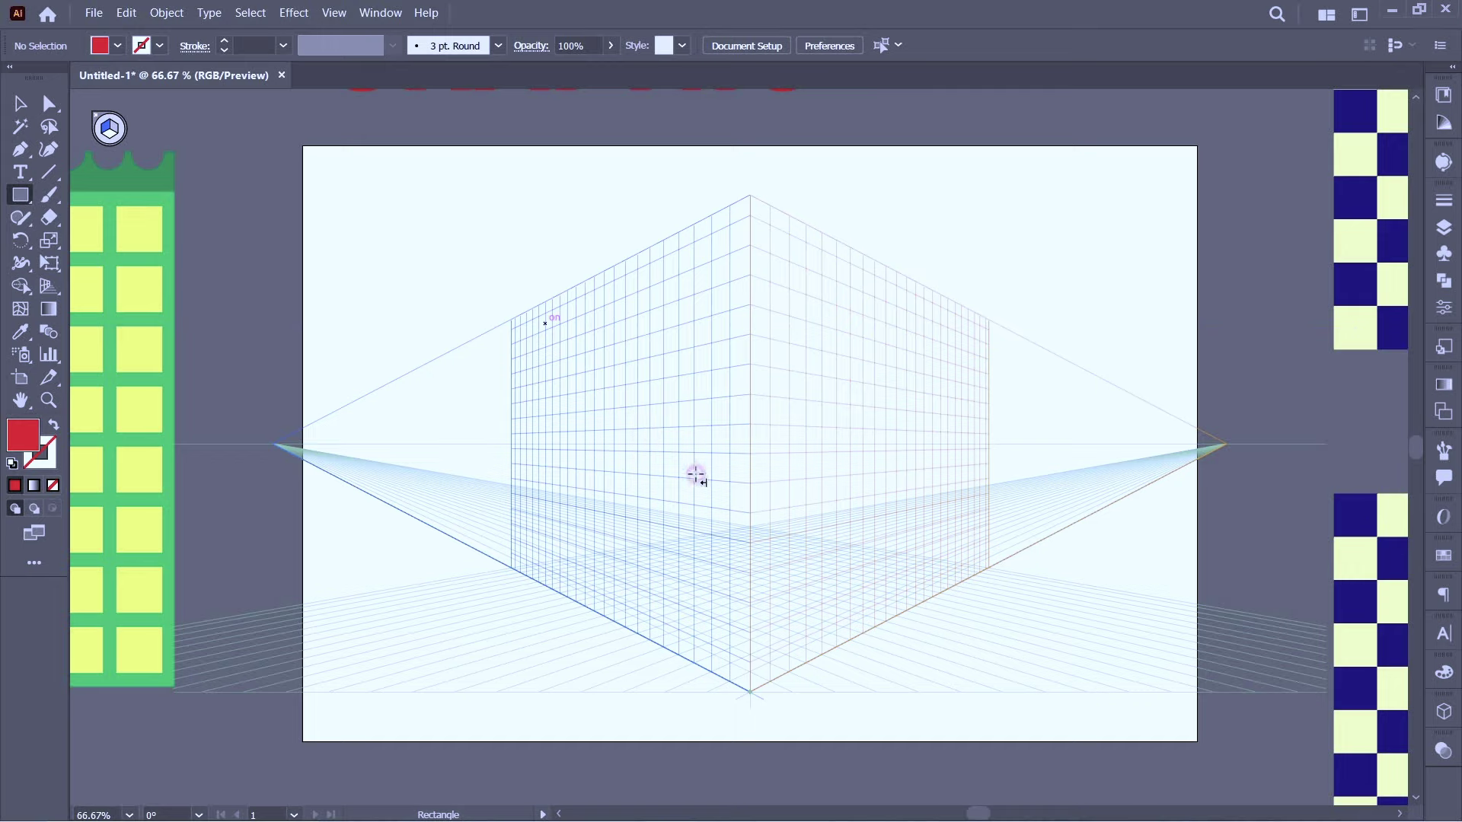
mouse_move(696, 475)
left_mouse_down()
mouse_move(783, 592)
mouse_move(735, 563)
left_mouse_up()
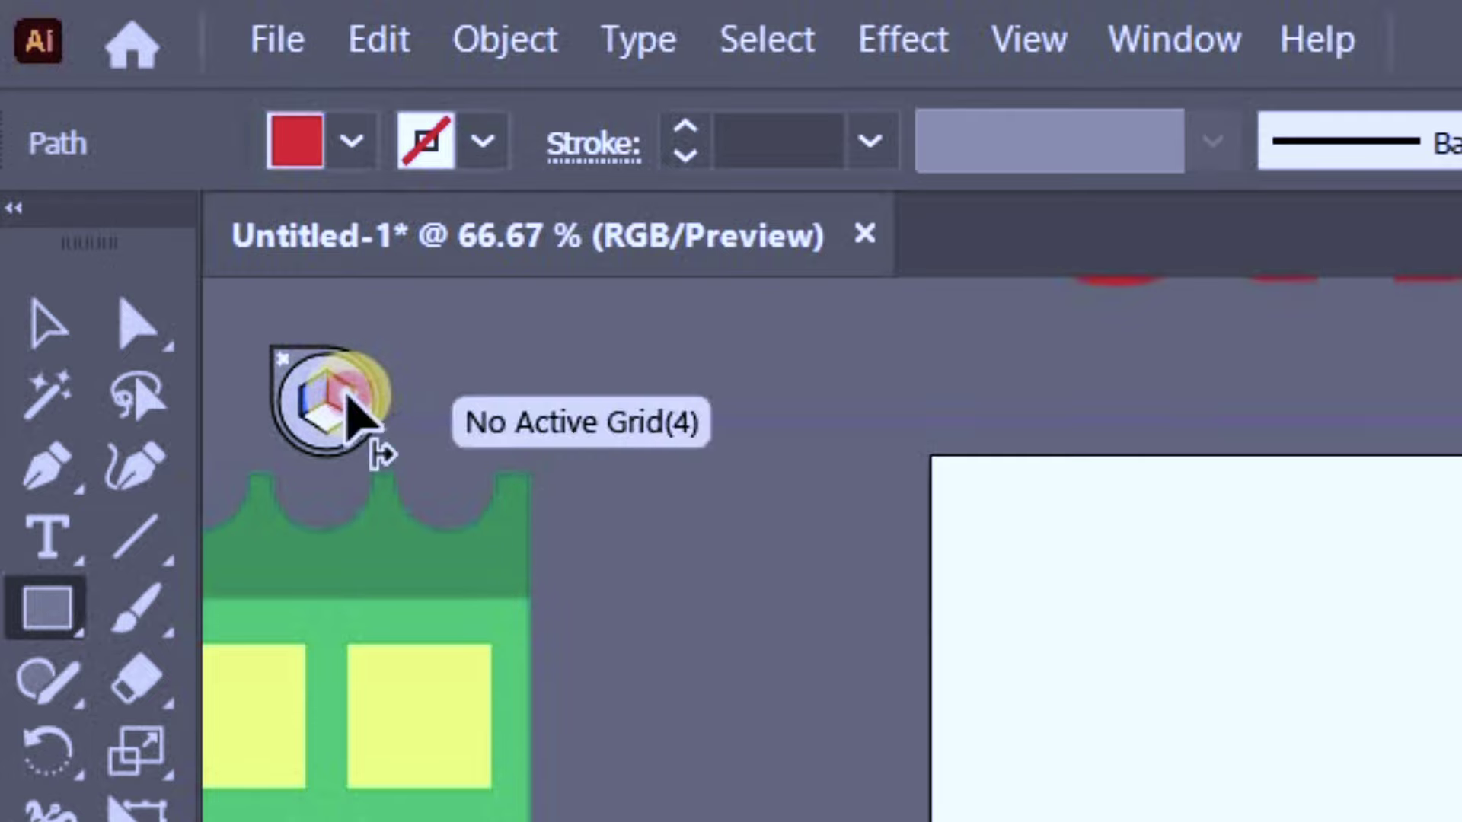
- Draw red practice rectangles on the right wall plane and on the grid floor
left_click(350, 404)
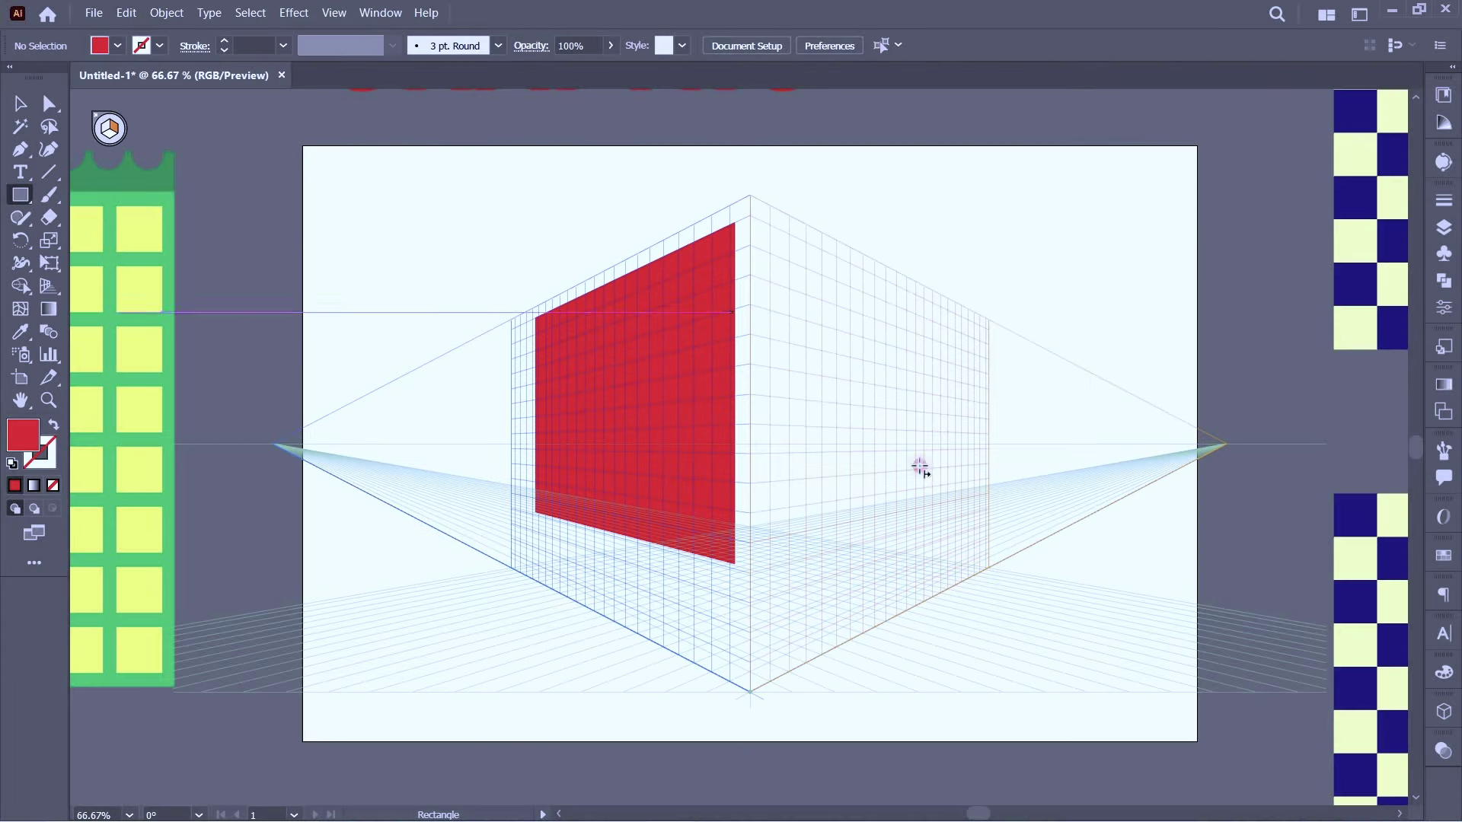
left_click_drag(750, 305, 963, 446)
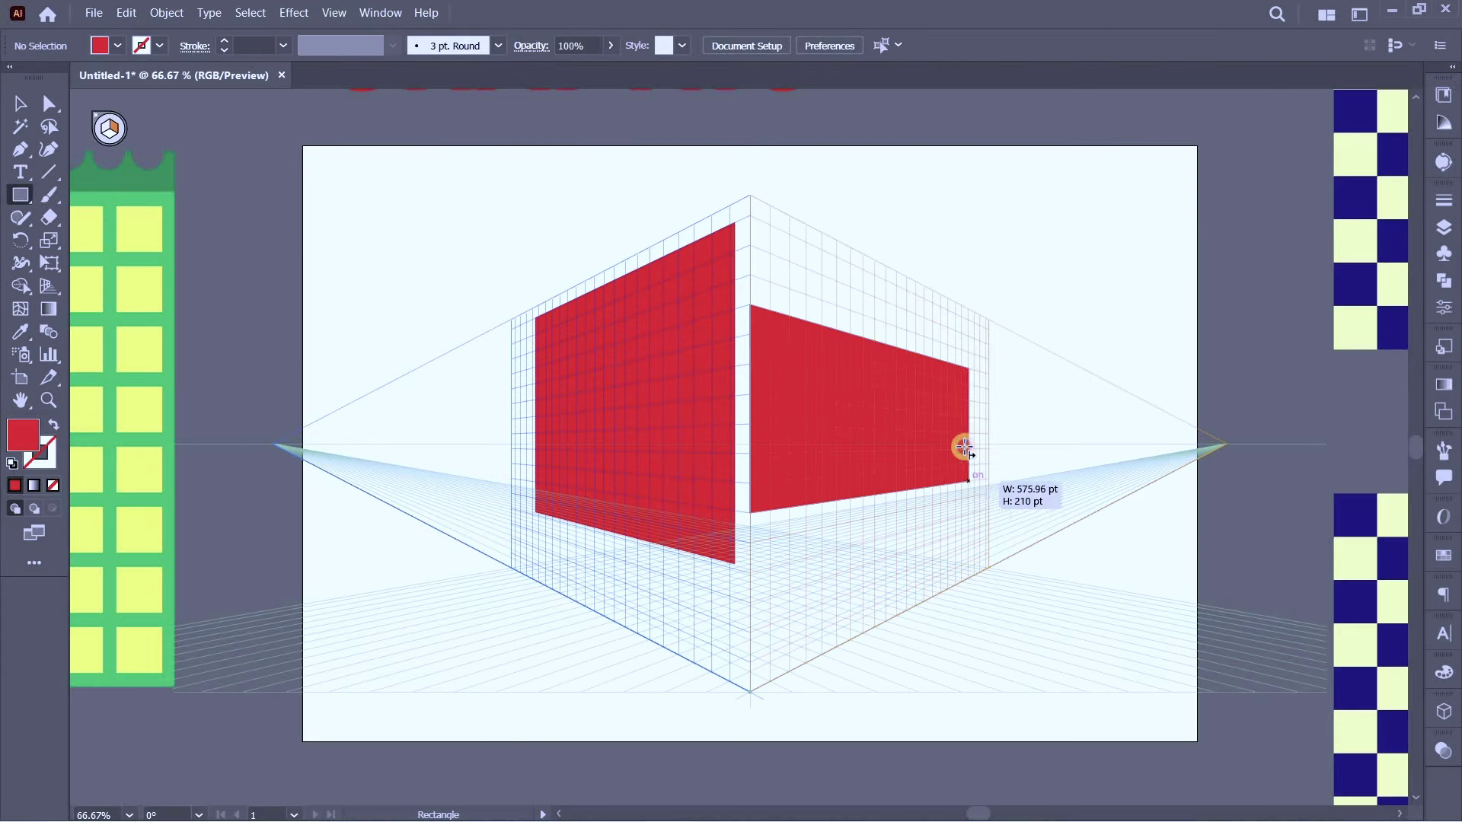
left_click_drag(964, 447, 944, 507)
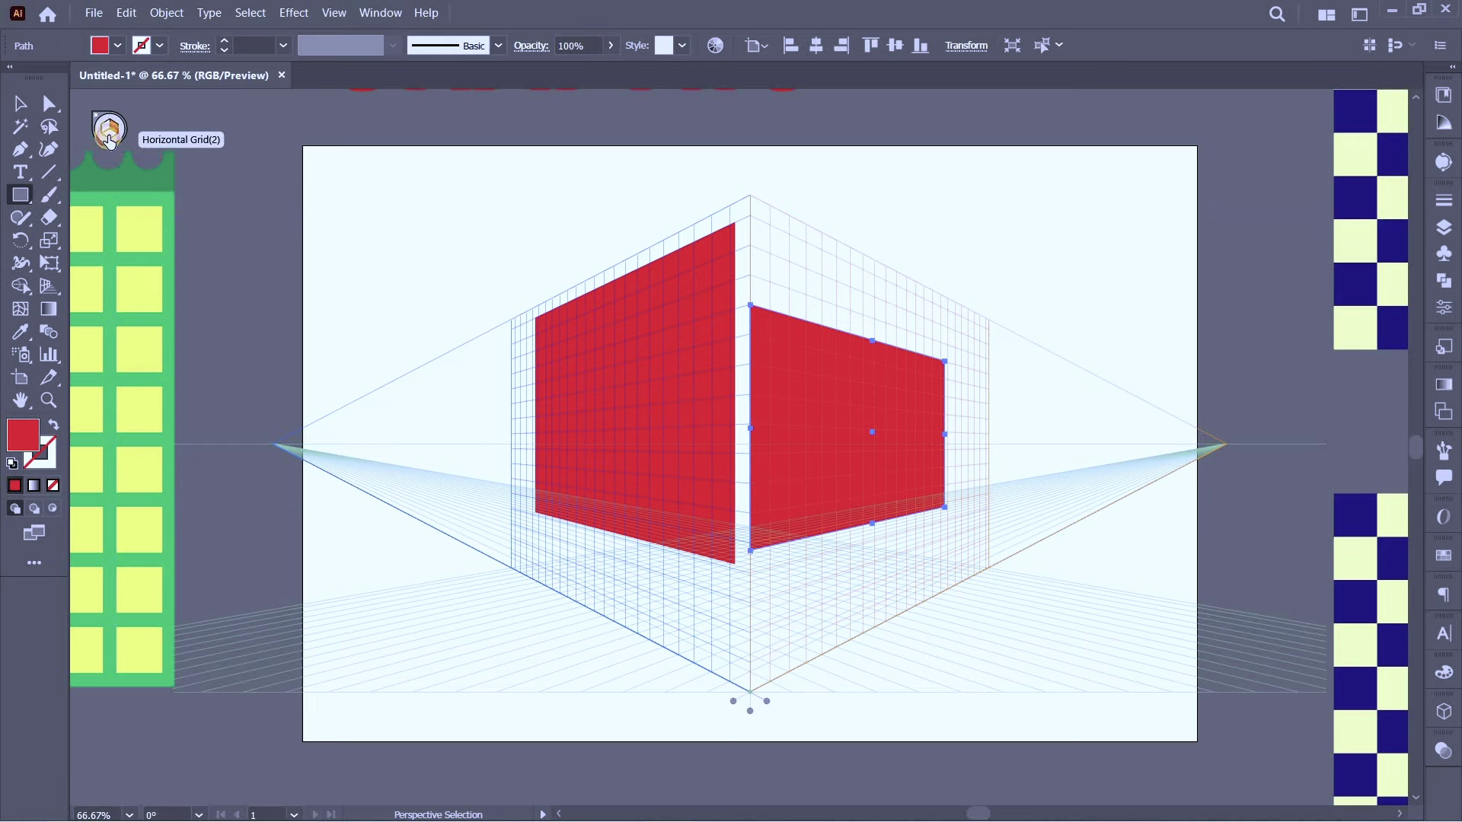
left_click(652, 609, "ctrl")
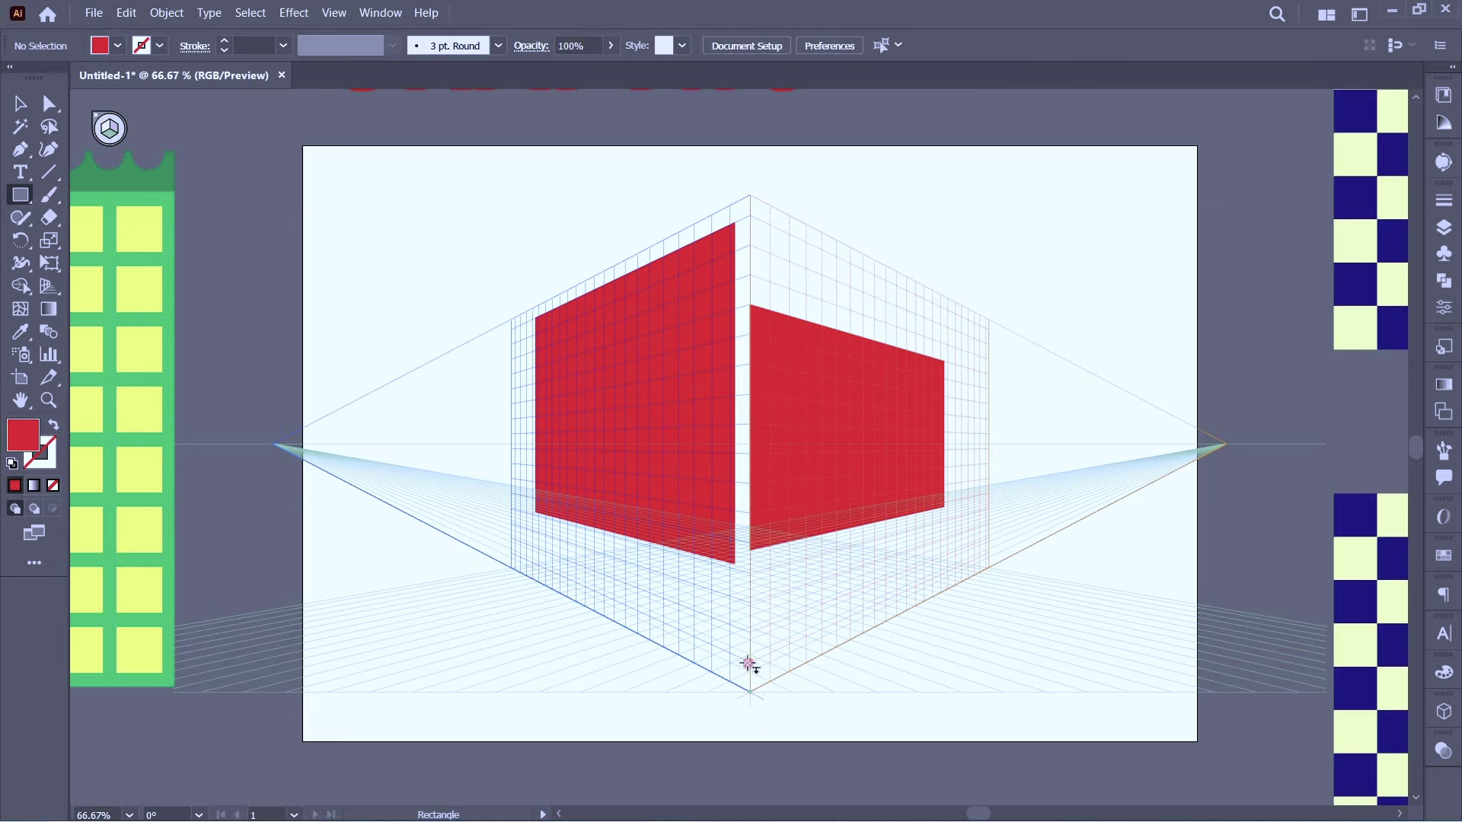
left_click_drag(748, 663, 963, 608)
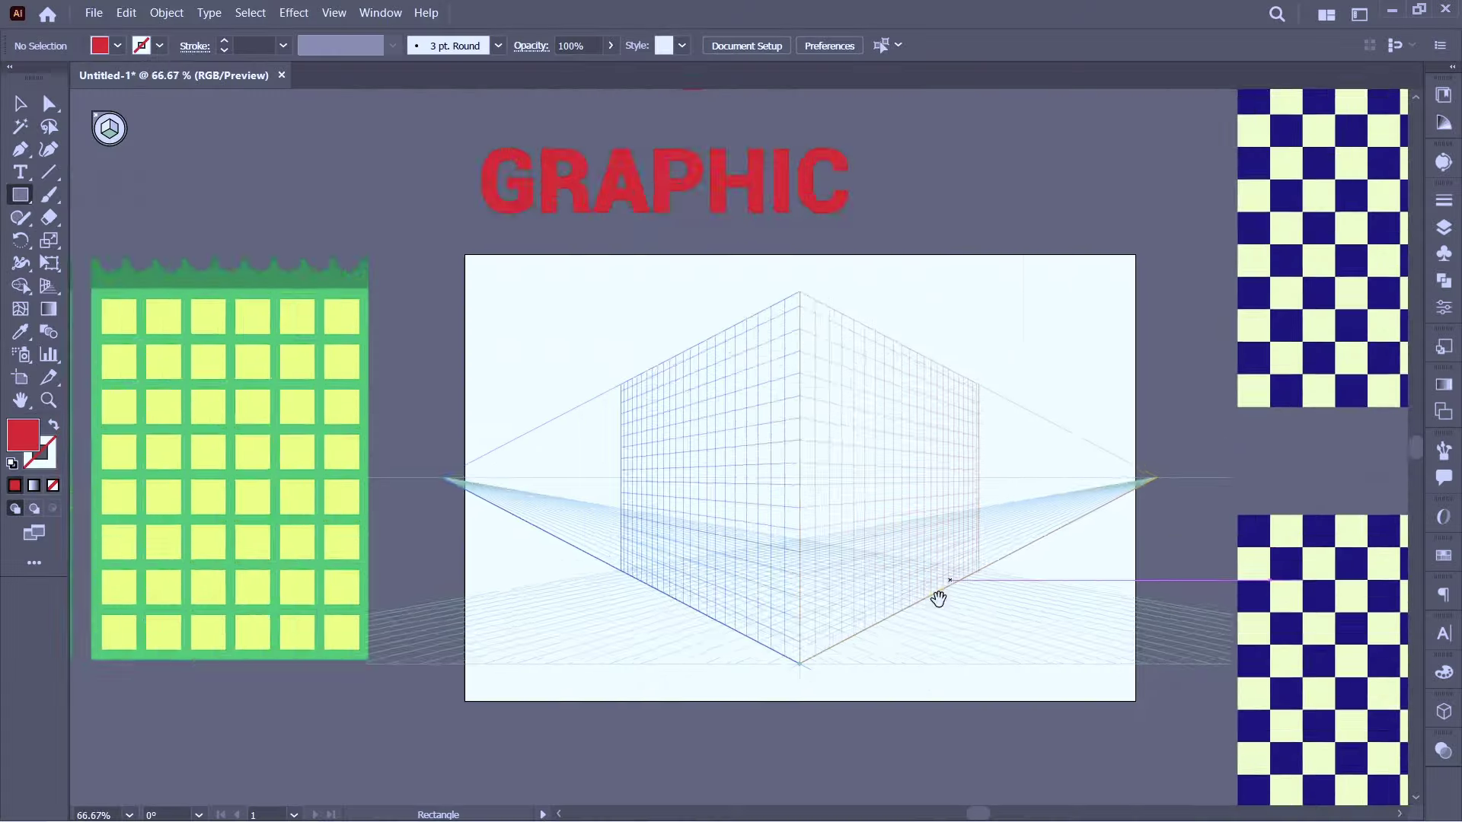
key("ctrl+minus")
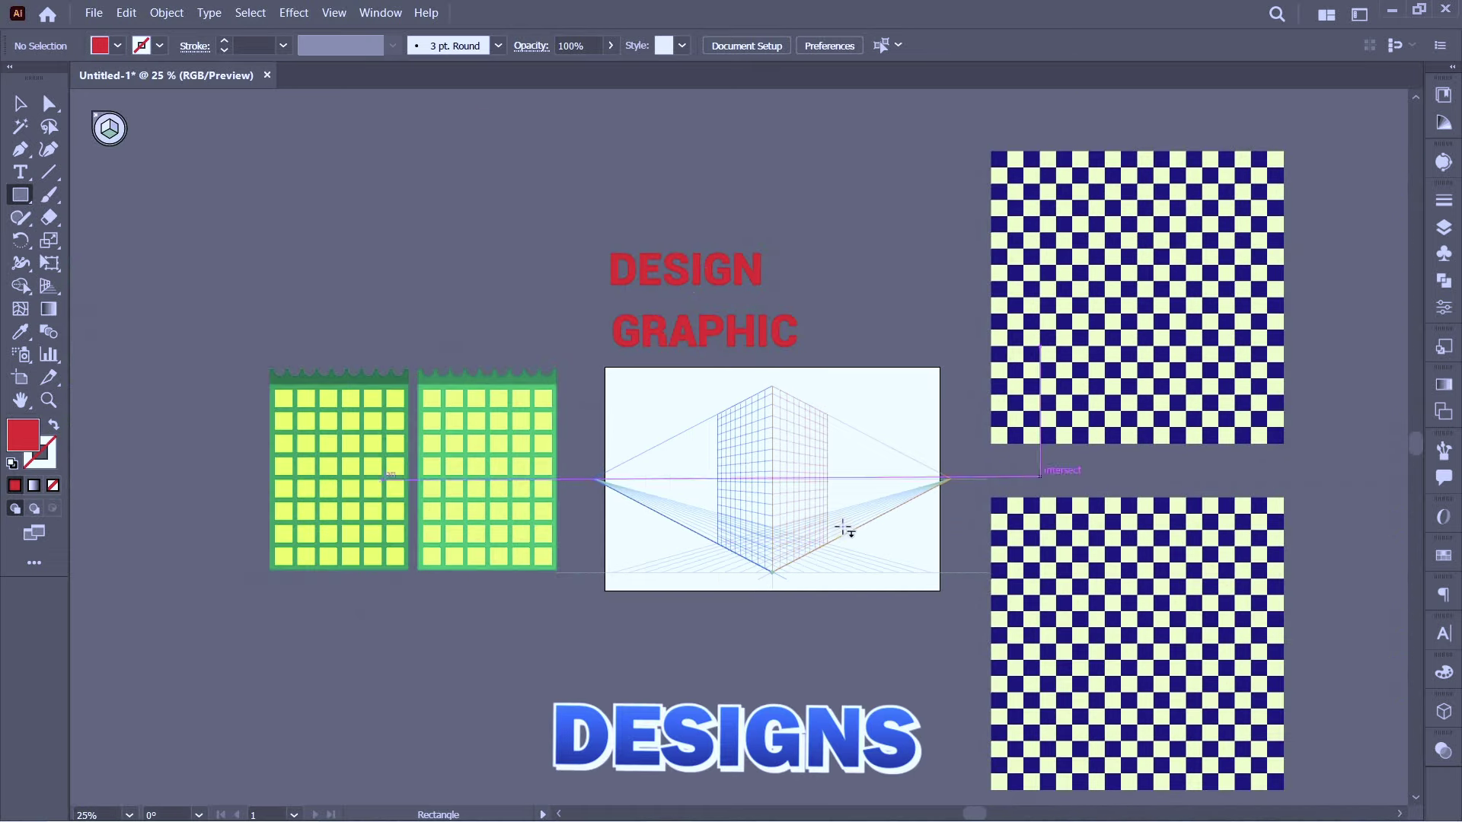
scroll(842, 525, "up", 2)
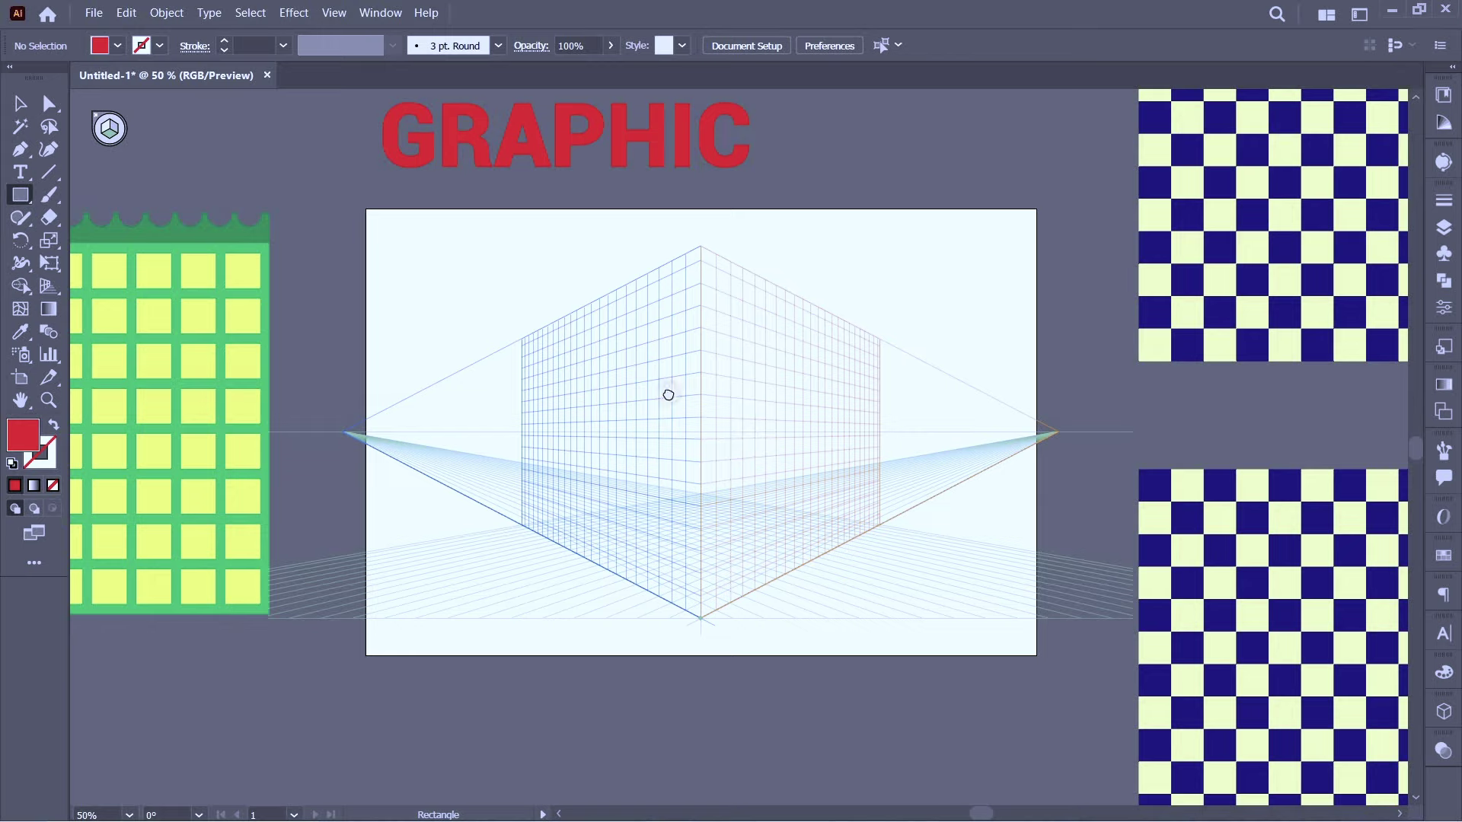
scroll(669, 394, "down", 1)
scroll(669, 395, "right", 2)
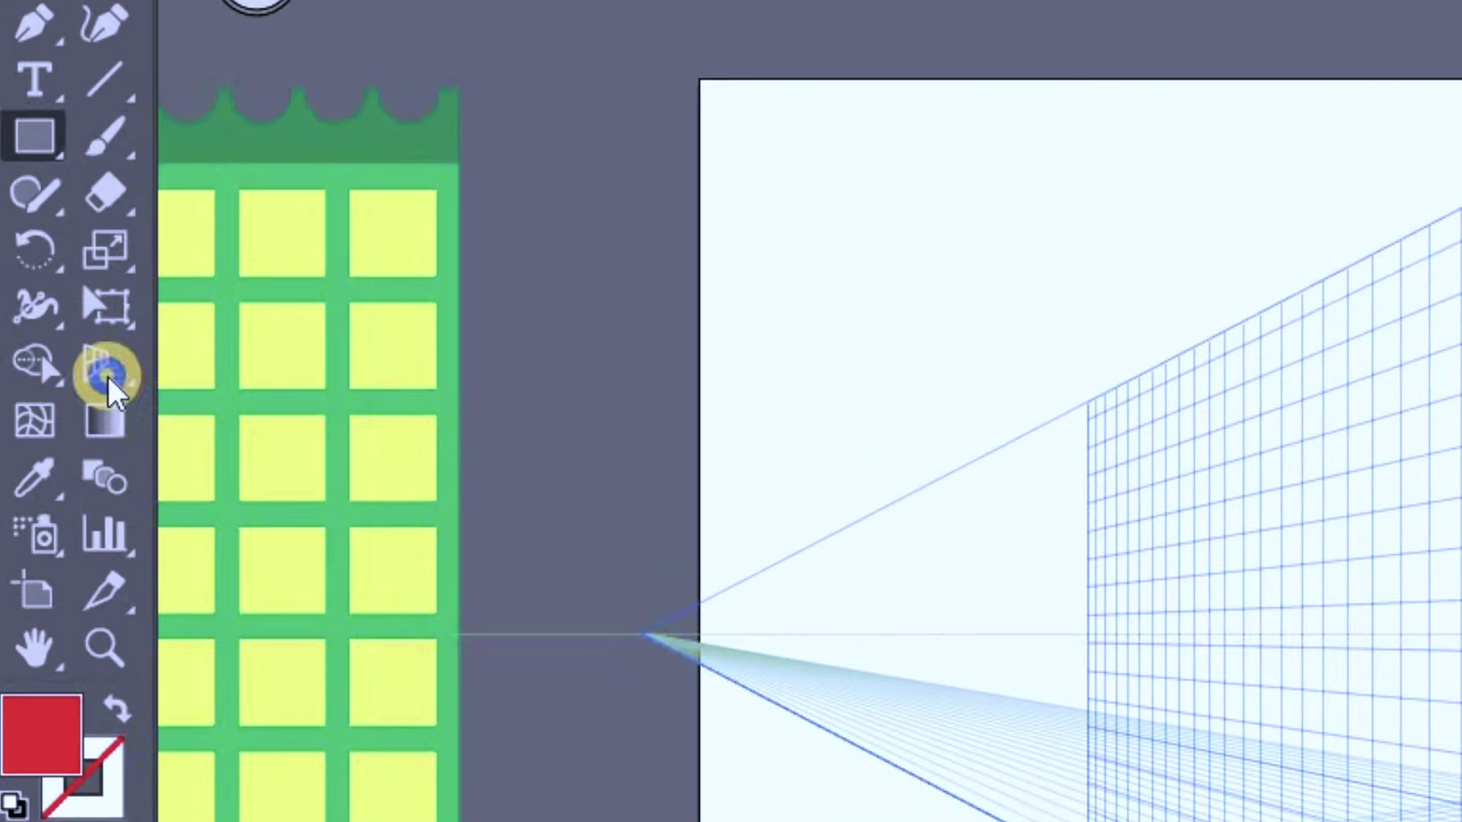
- Switch to the Perspective Selection Tool and make the right wall the active grid plane
left_click(48, 285)
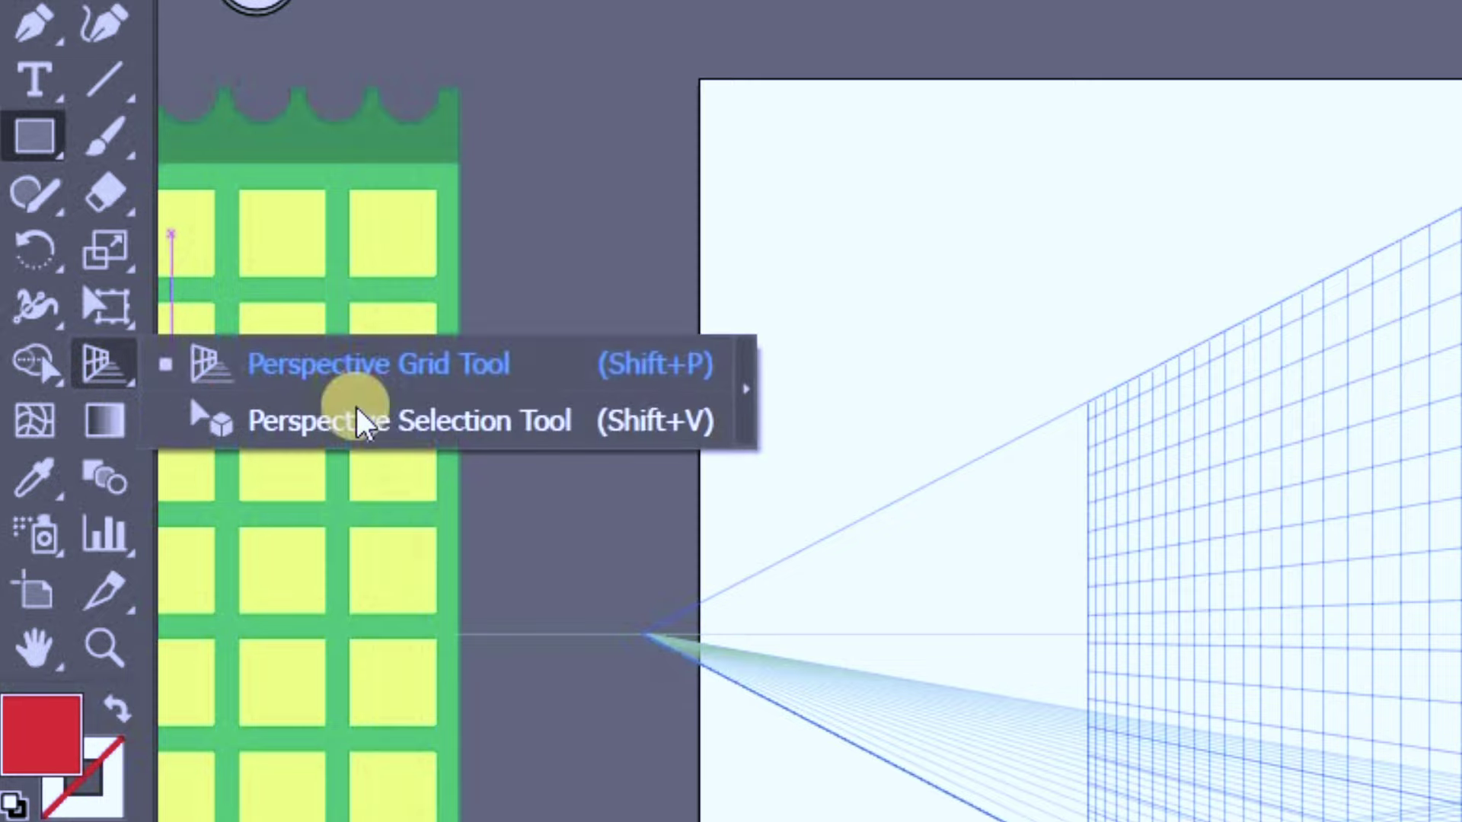
left_click(380, 421)
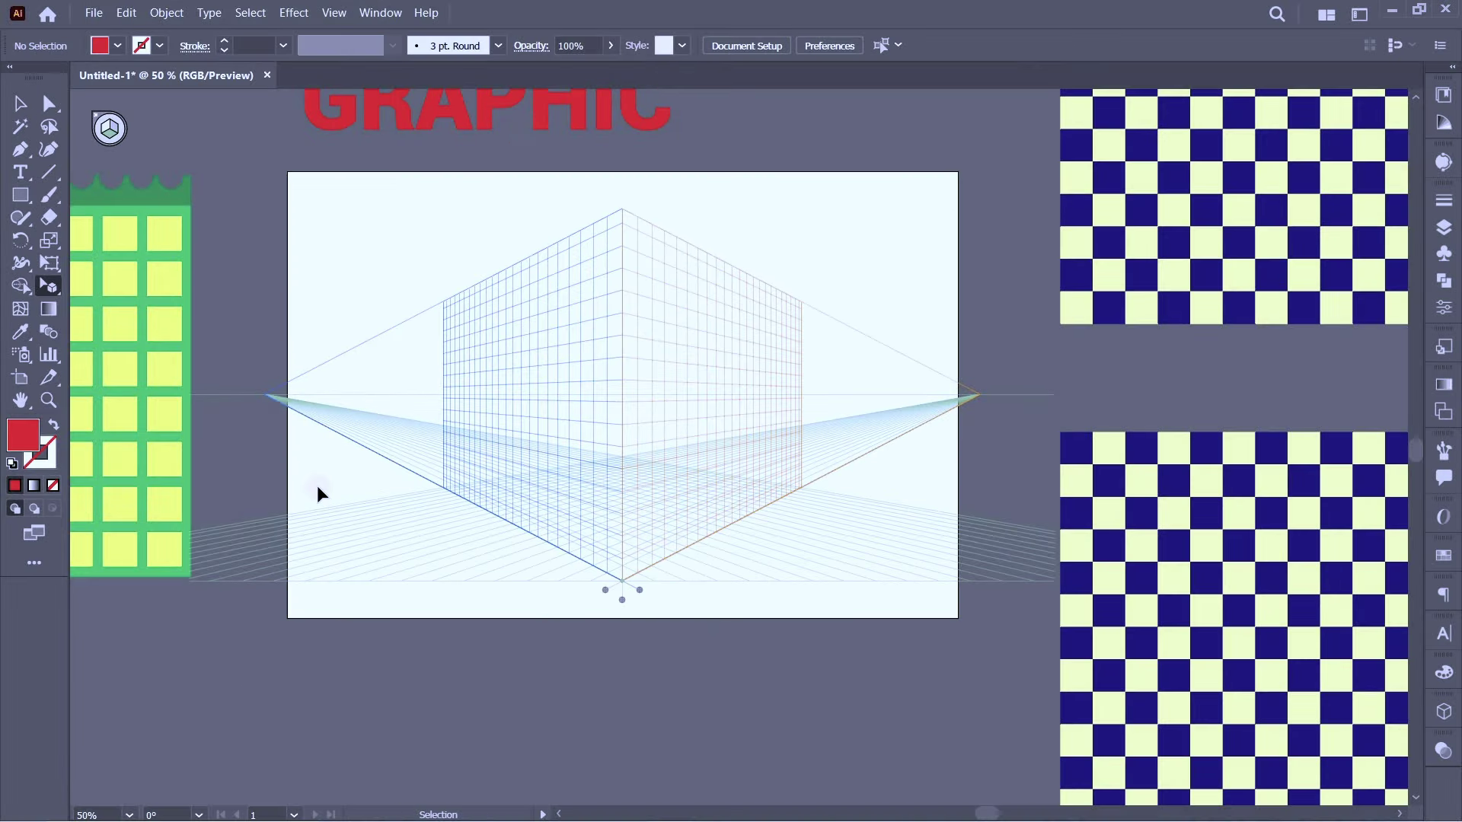
key("ctrl+a")
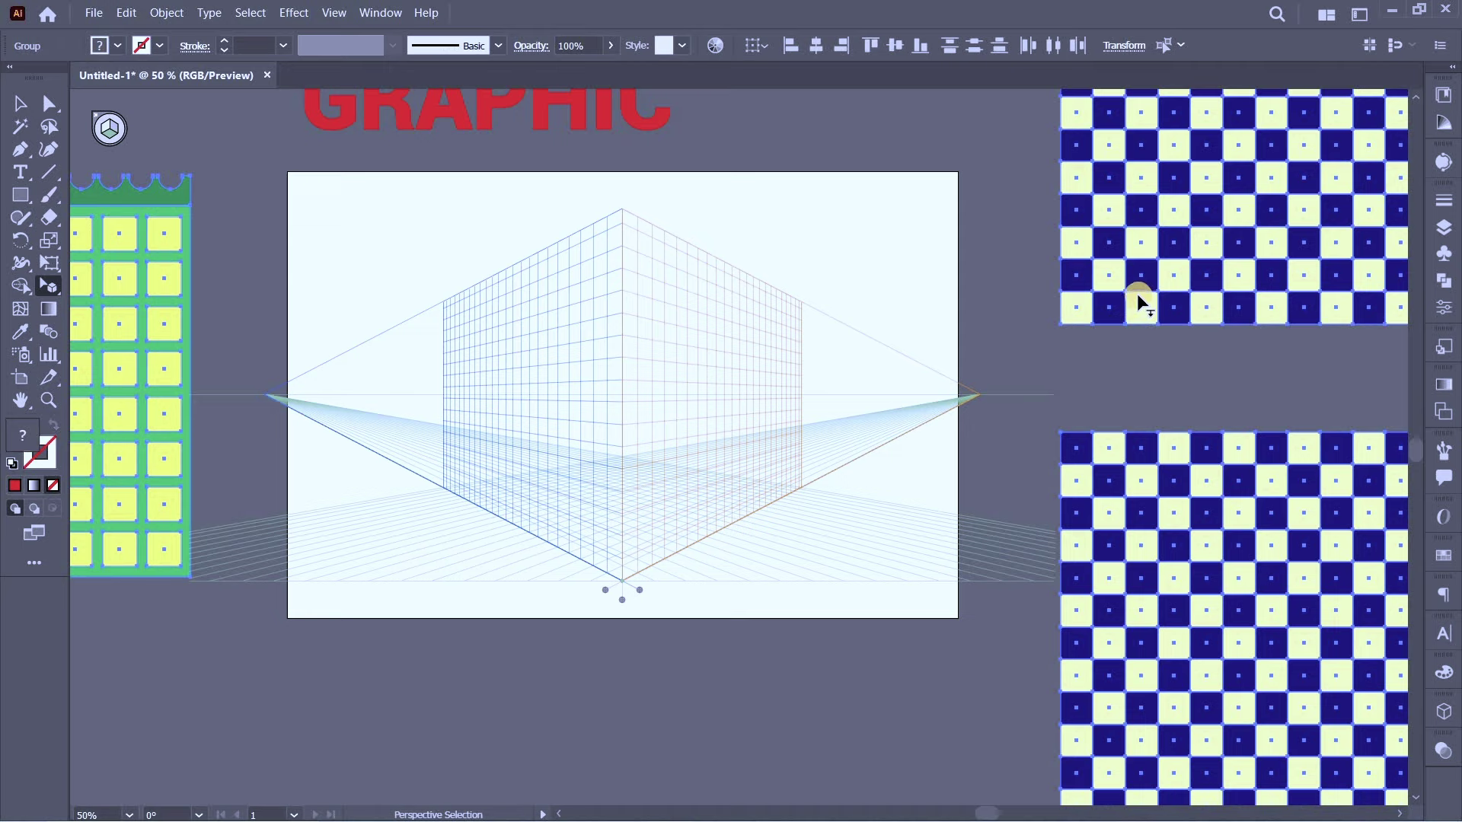
left_click(1160, 259)
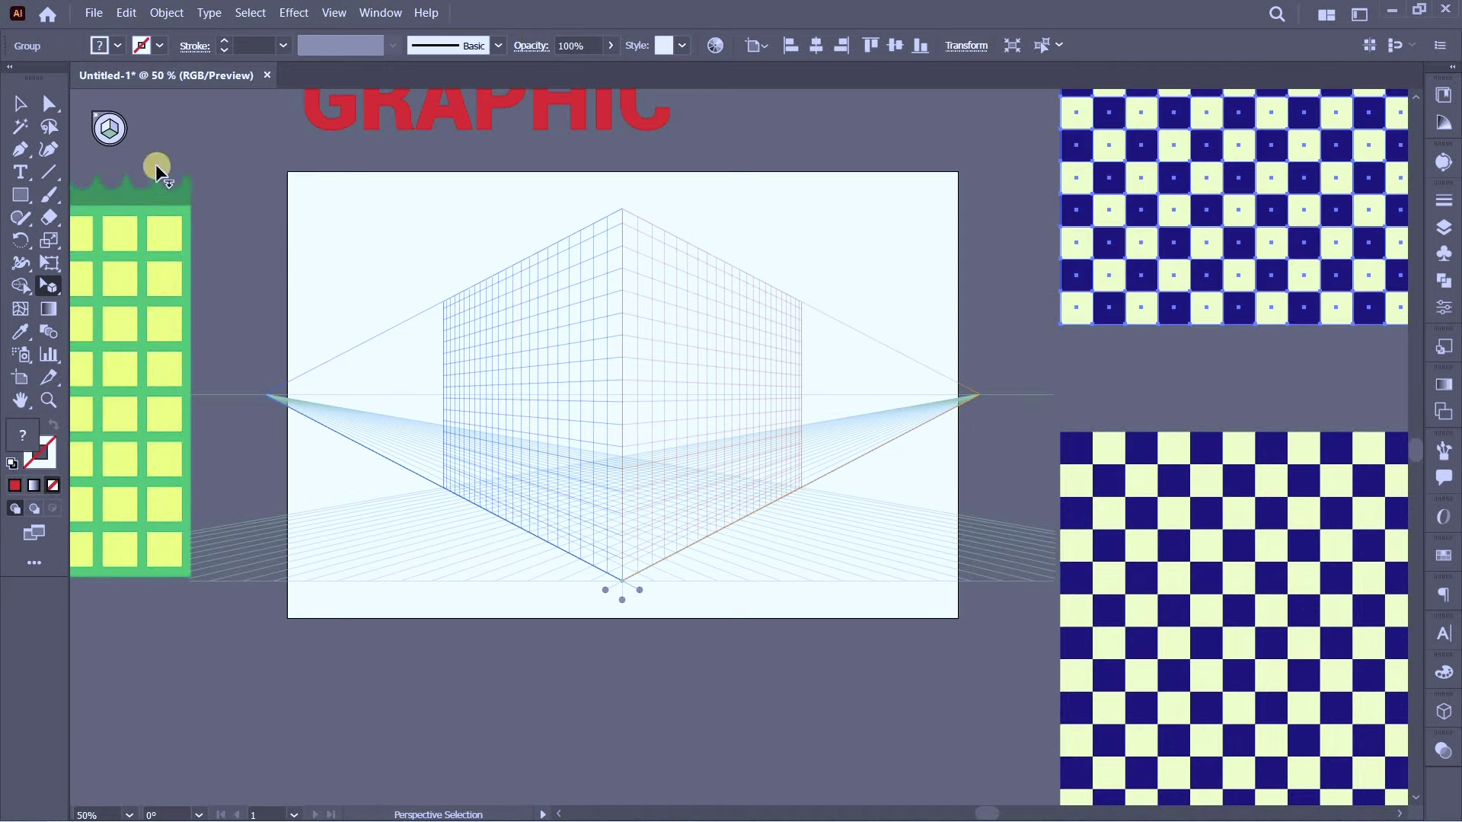
left_click(111, 132)
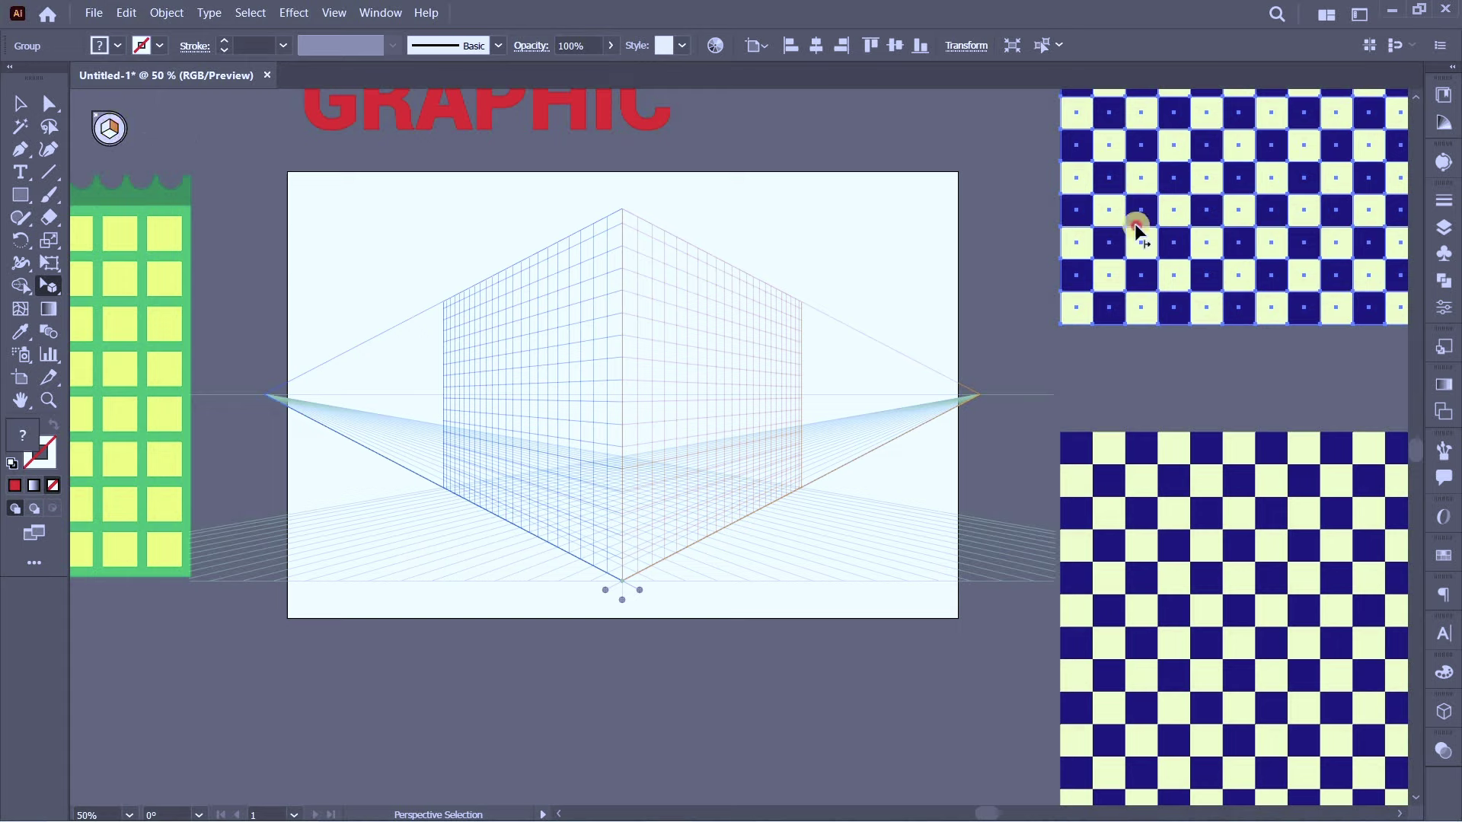
- Drag the upper checkerboard onto the right wall, sliding it to the corner edge and shrinking it
mouse_move(737, 338)
left_mouse_down()
mouse_move(688, 423)
mouse_move(713, 466)
left_mouse_up()
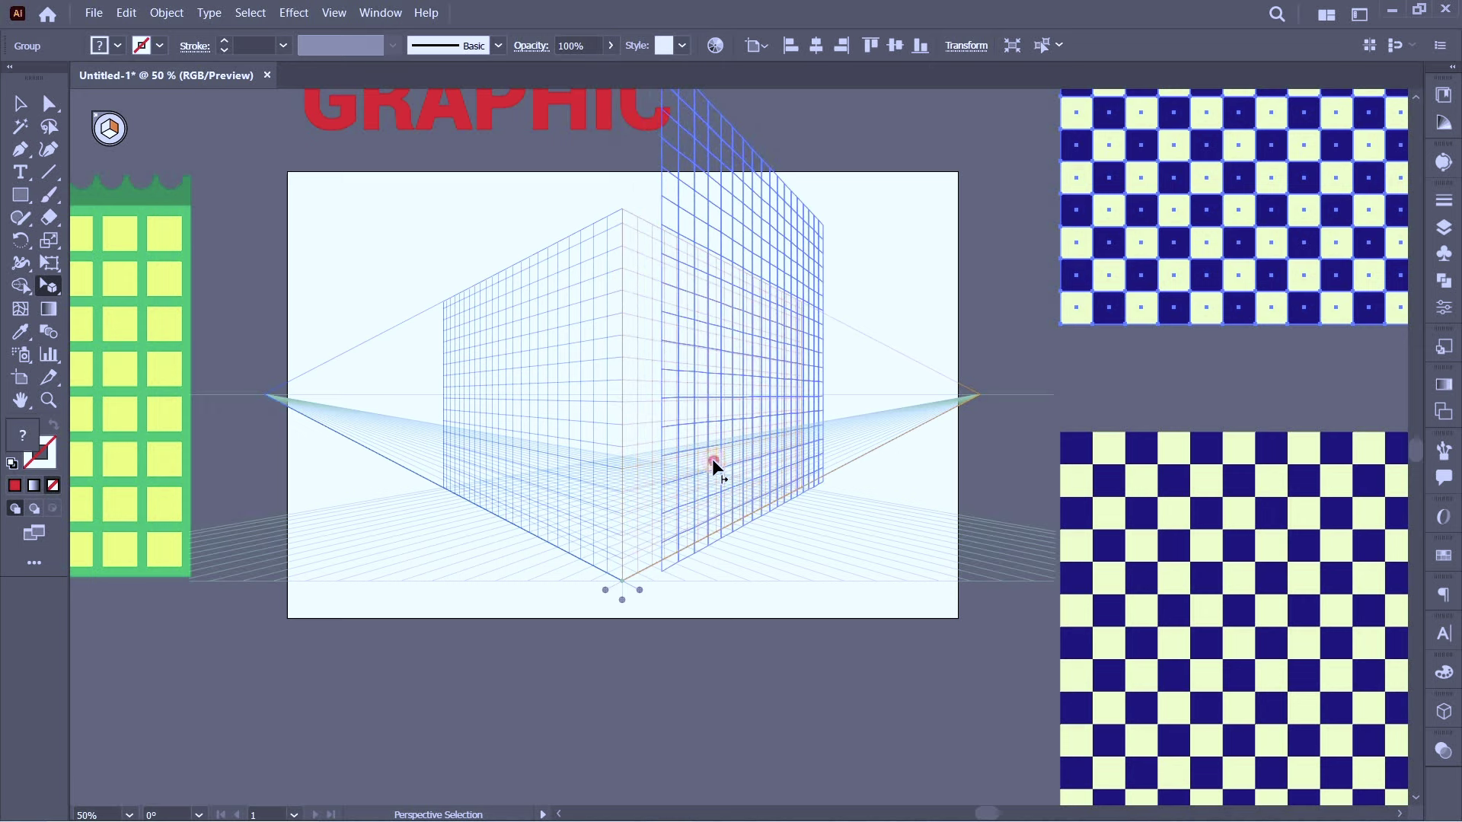
left_click_drag(712, 462, 683, 458)
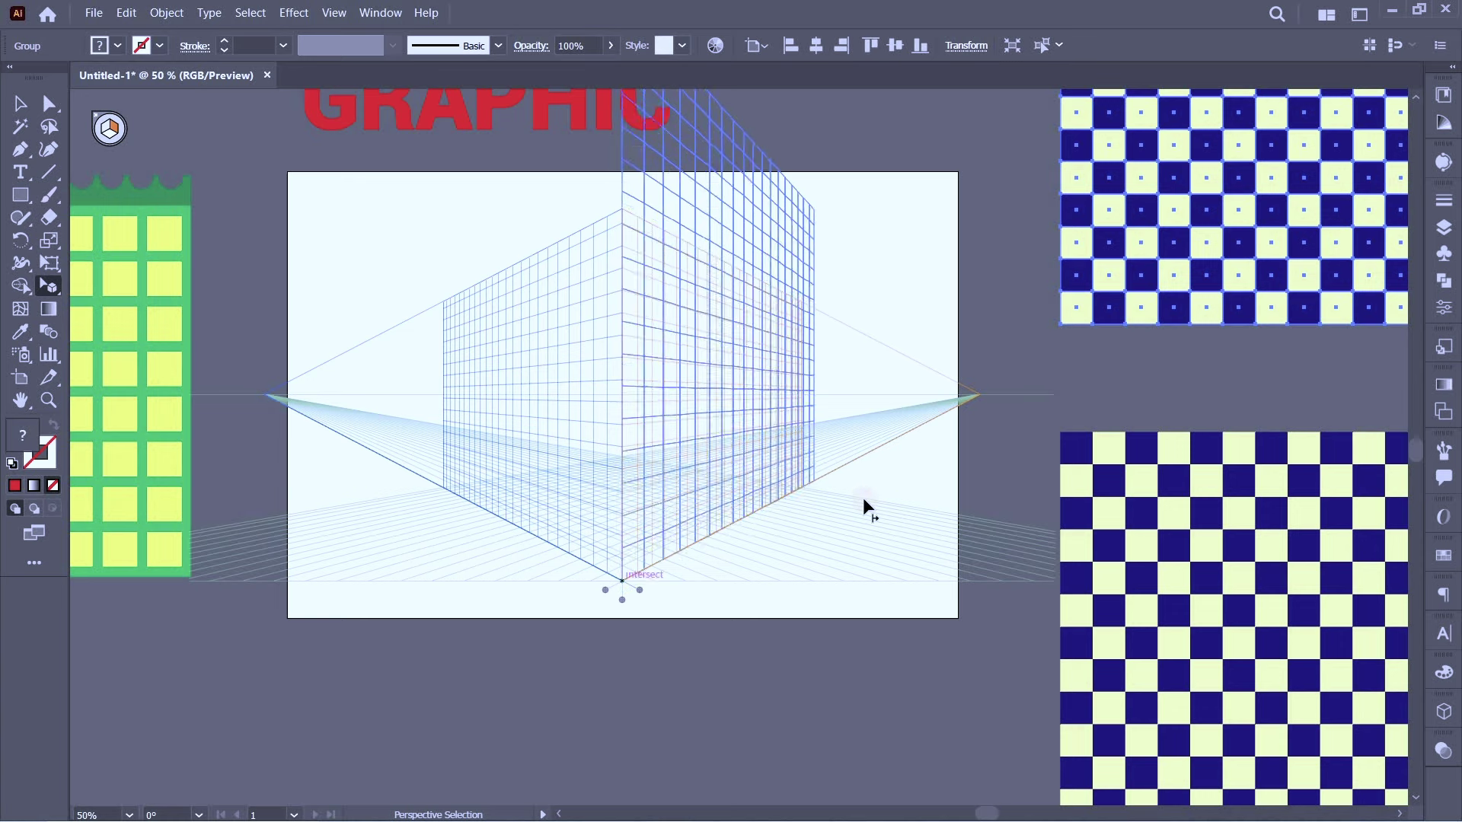
scroll(830, 433, "down", 1)
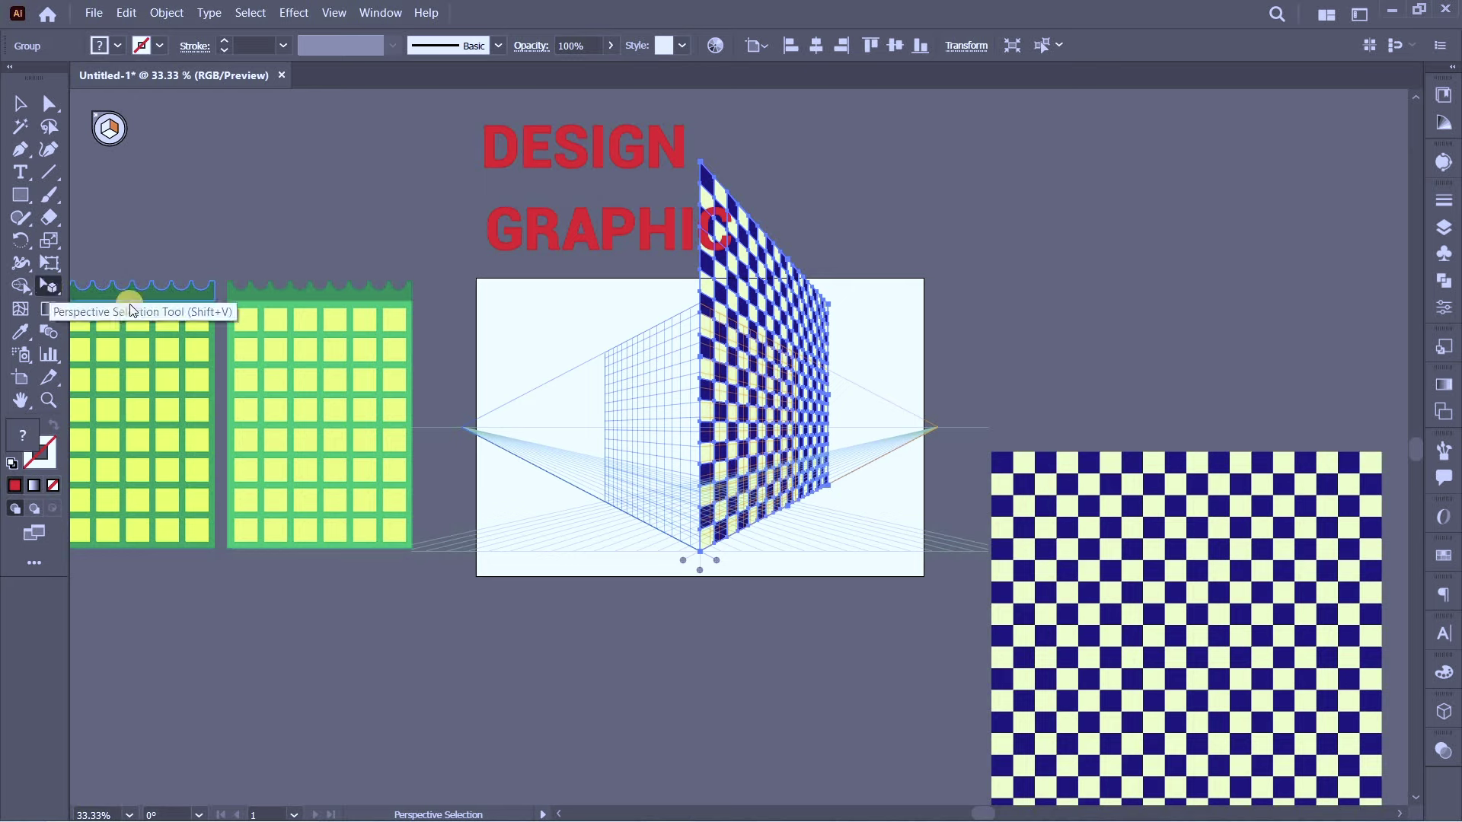
left_click(48, 285)
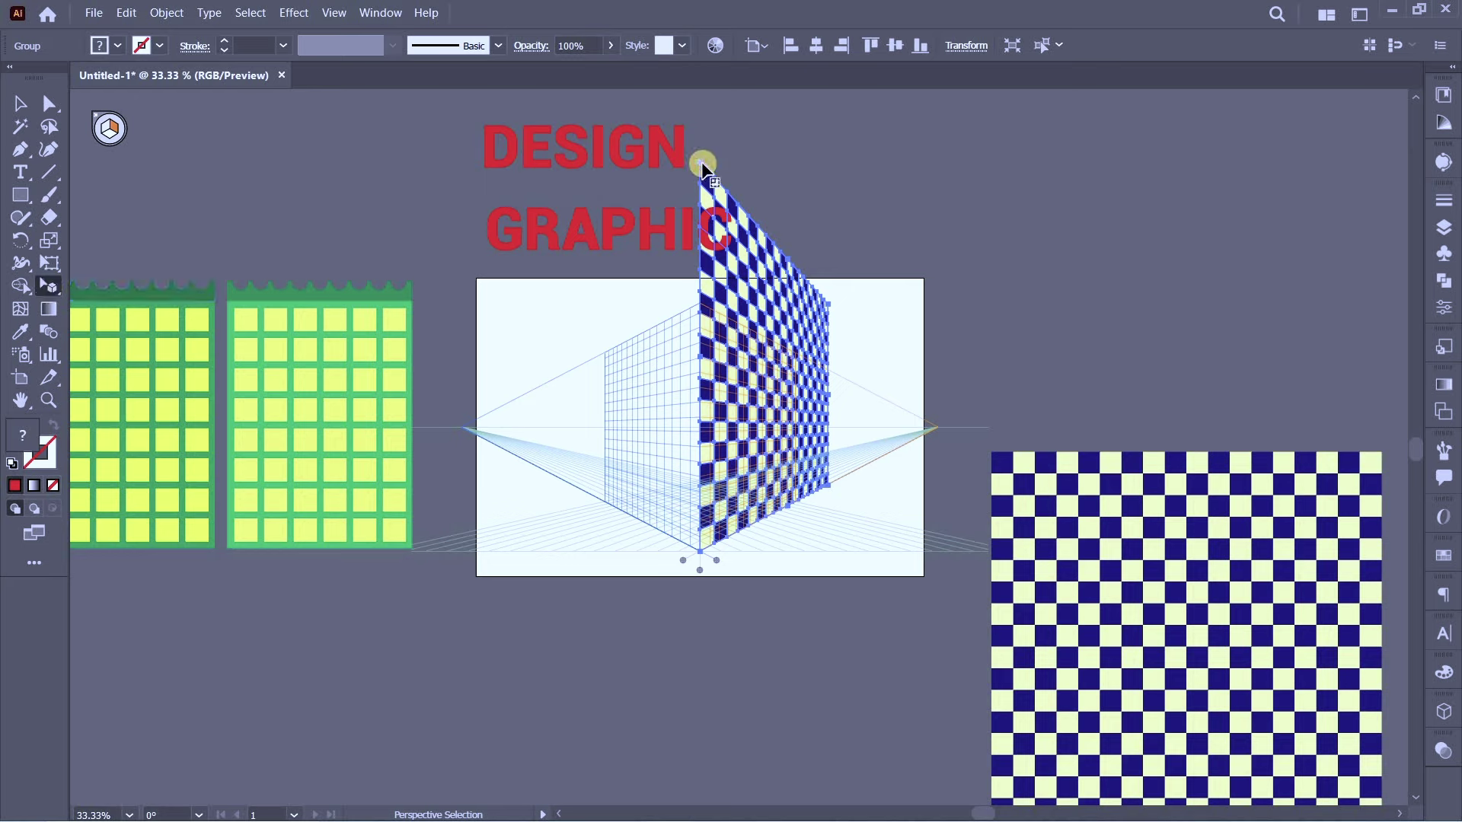
mouse_move(699, 166)
left_mouse_down()
mouse_move(697, 307)
mouse_move(818, 371)
mouse_move(738, 317)
left_mouse_up()
scroll(609, 297, "up", 3)
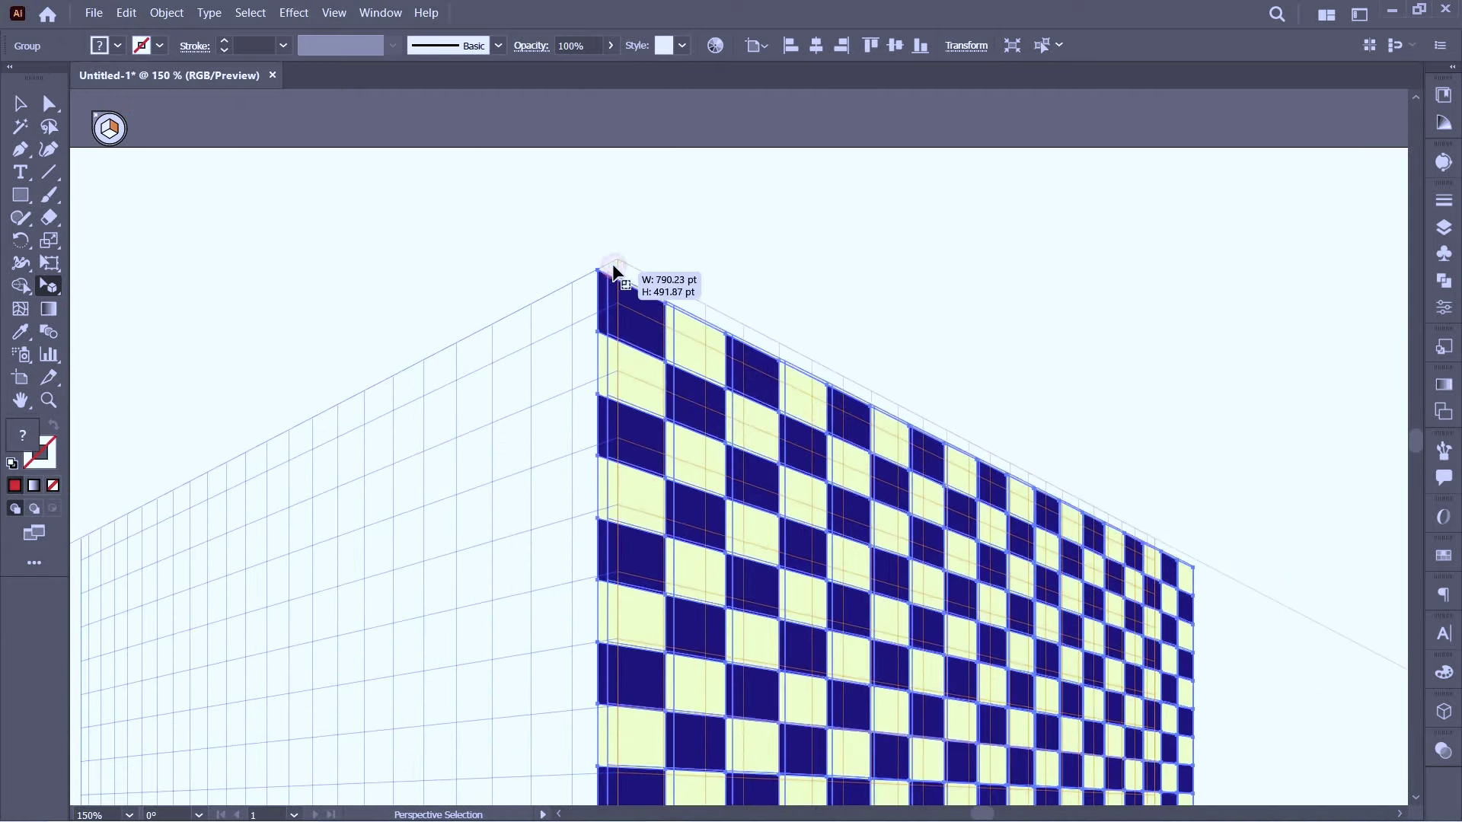
- Align the checkerboard's top and far corners with the right wall's grid edges
left_click_drag(612, 272, 640, 312)
scroll(792, 434, "down", 1)
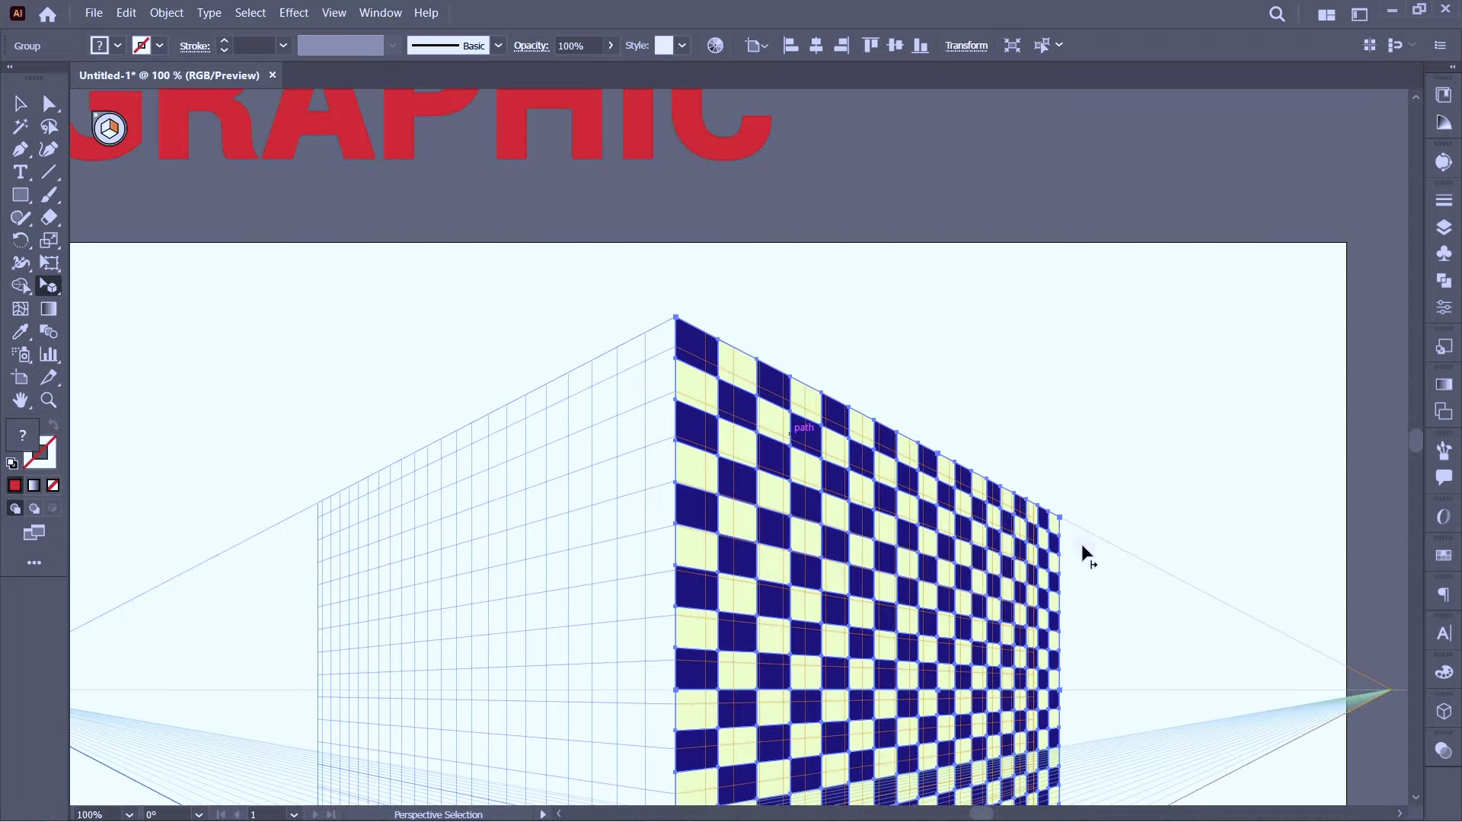
scroll(1047, 506, "up", 3)
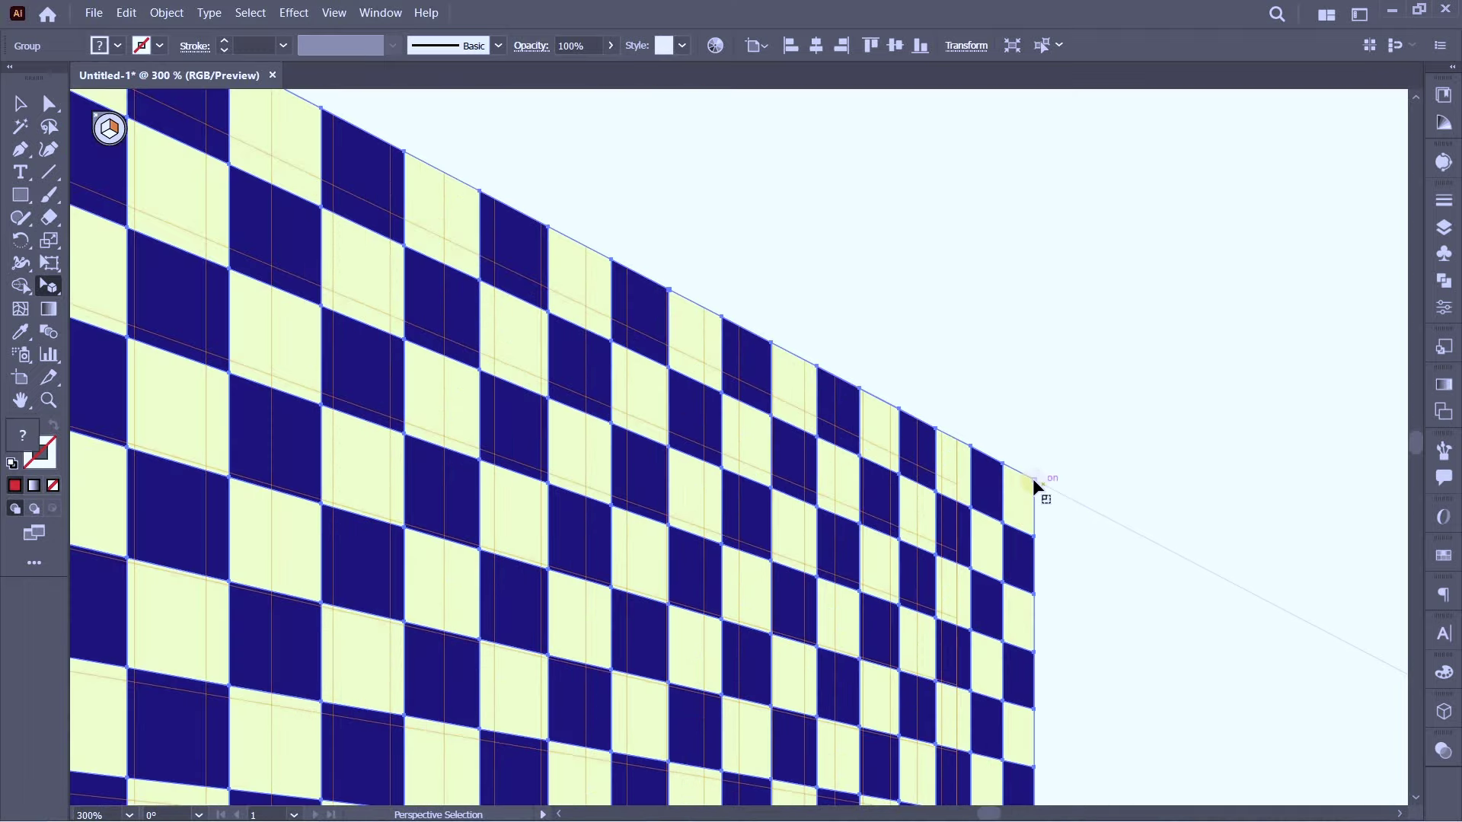
left_click_drag(1035, 486, 955, 453)
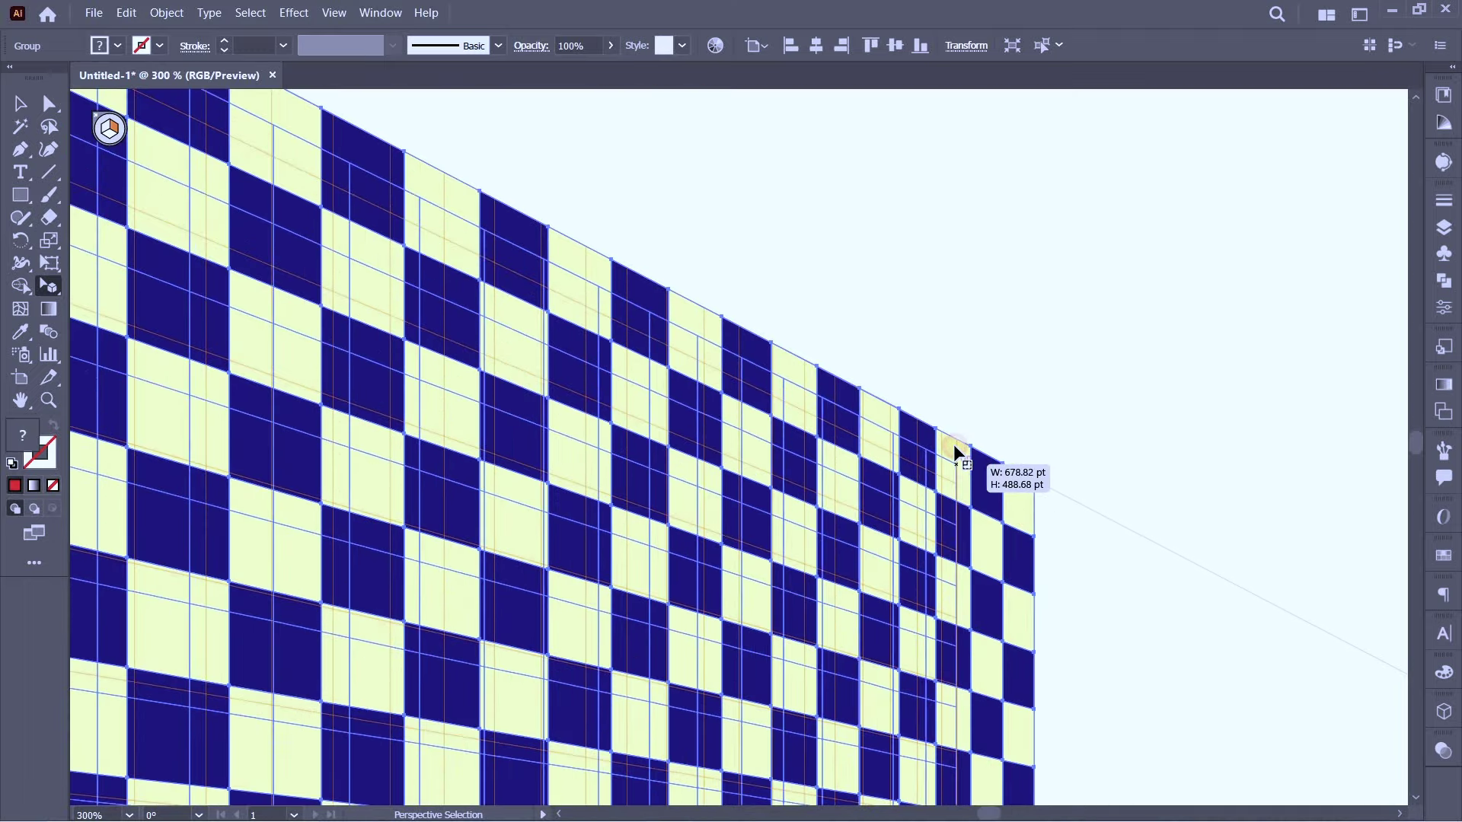
scroll(982, 714, "down", 2)
left_click_drag(982, 715, 1029, 379)
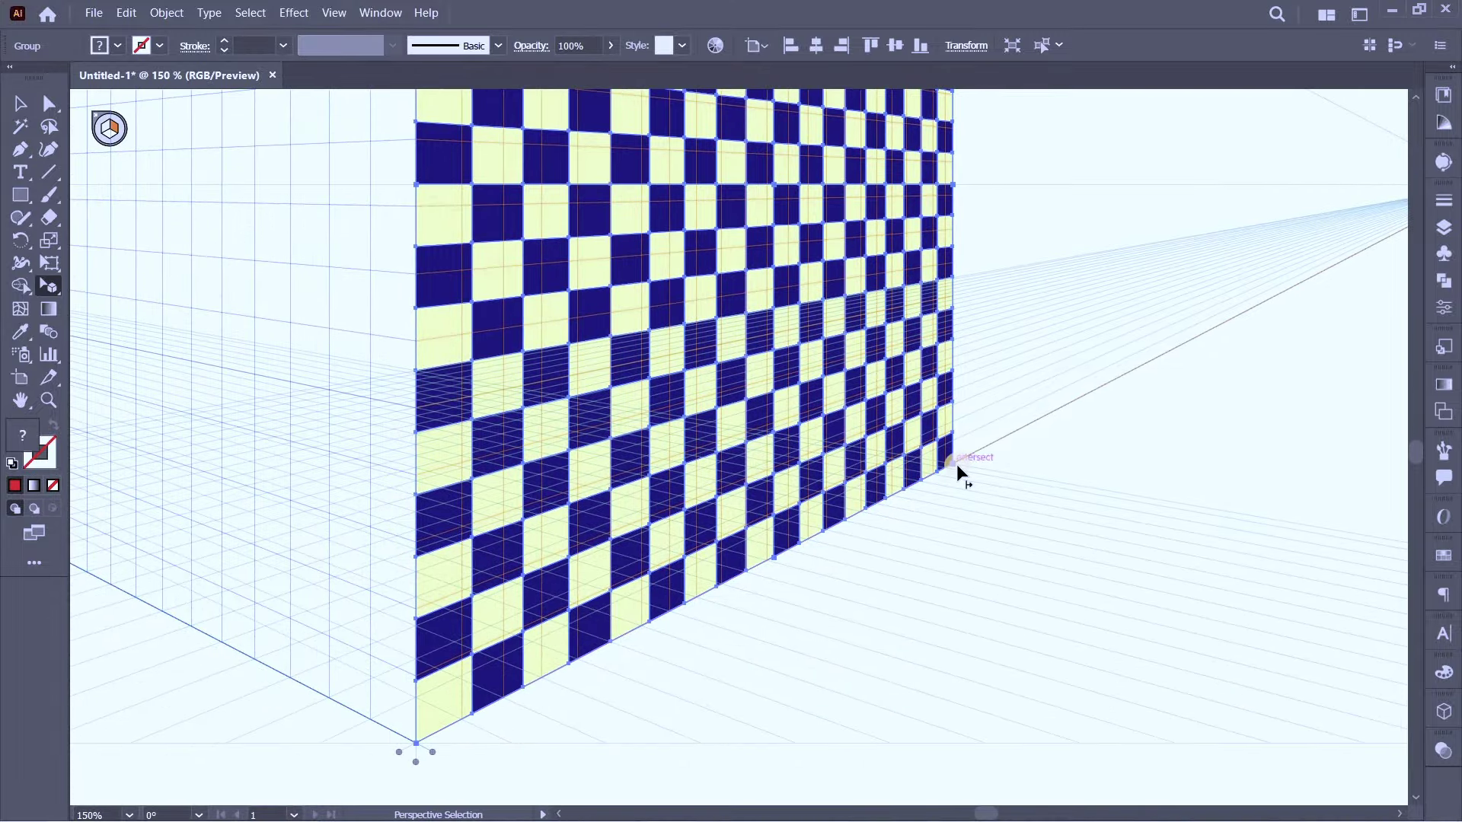
scroll(957, 473, "down", 2)
scroll(935, 445, "down", 2)
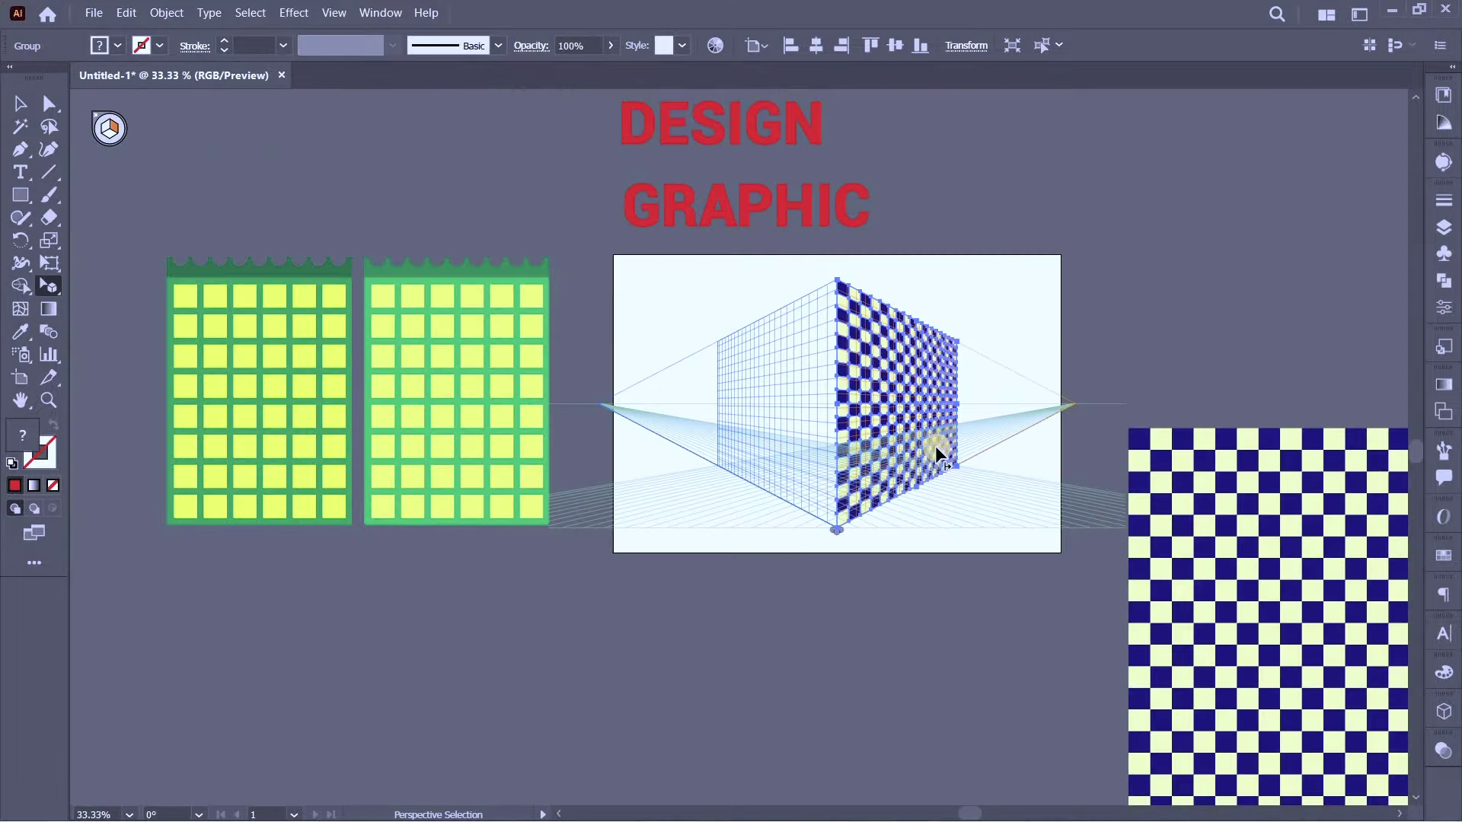
scroll(935, 445, "up", 1)
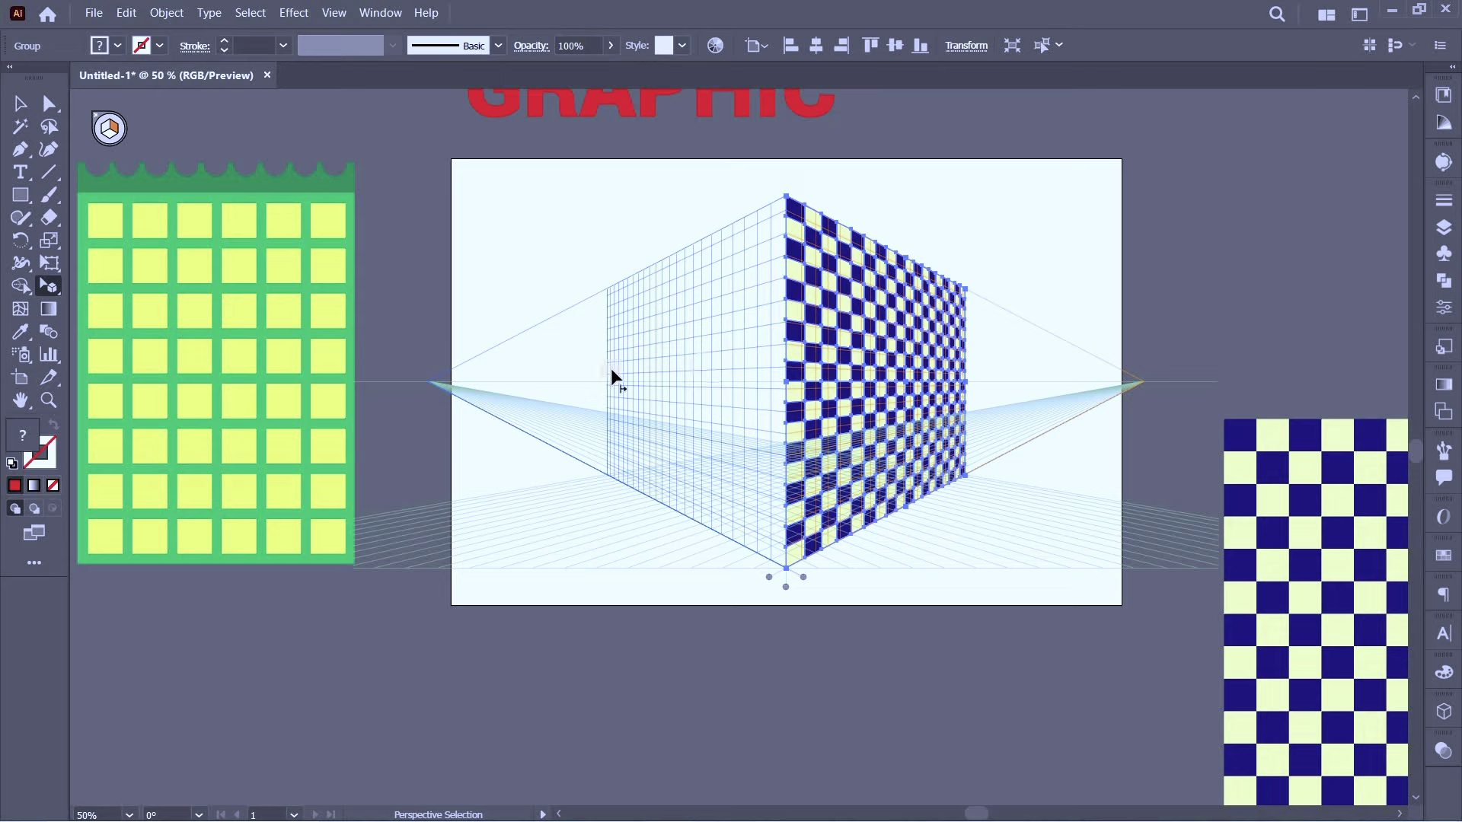
- Place the remaining checkerboard on the left plane and preview the cube with the grid hidden
left_click(105, 133)
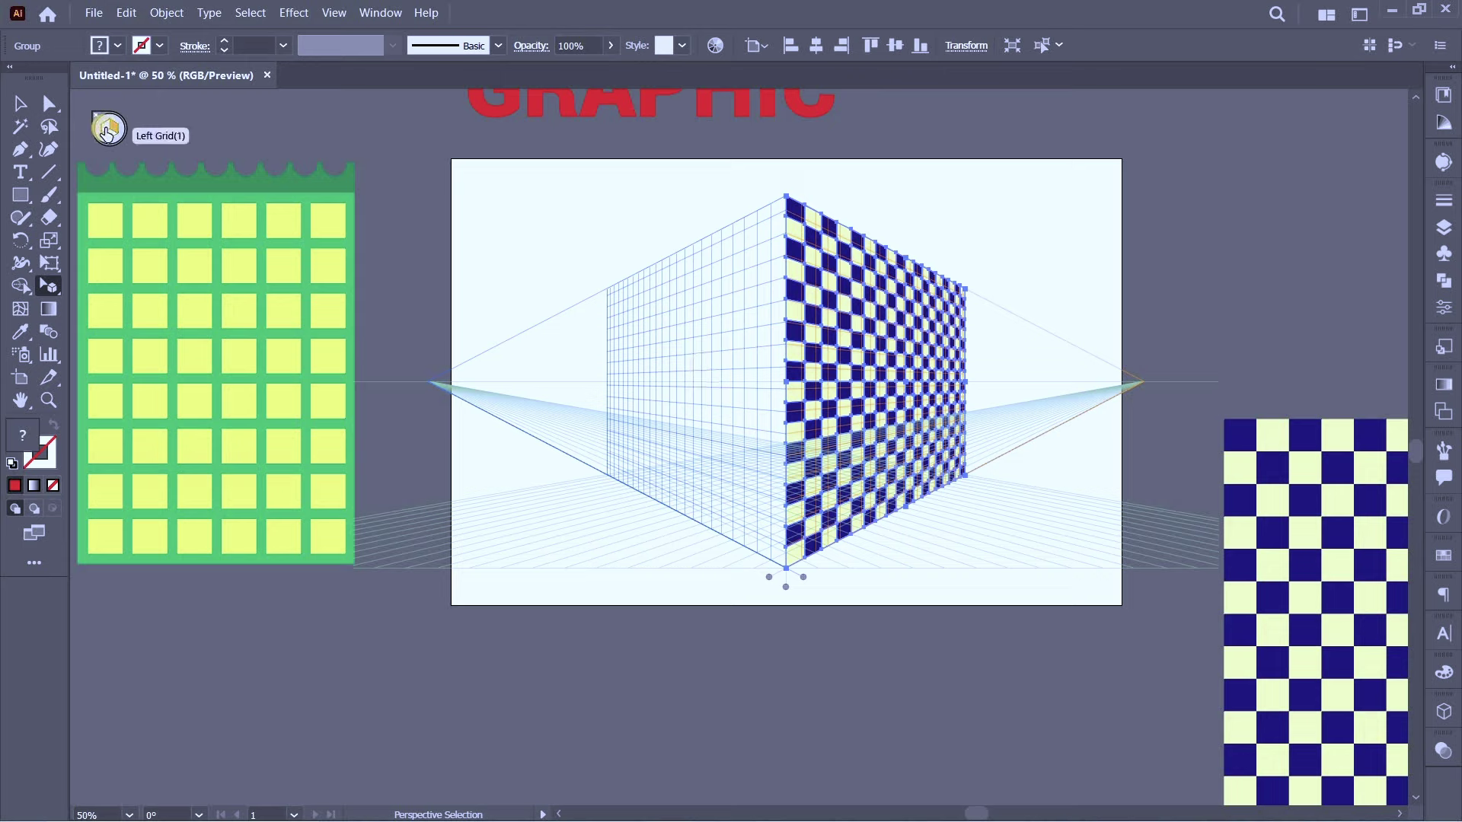
left_click(392, 597)
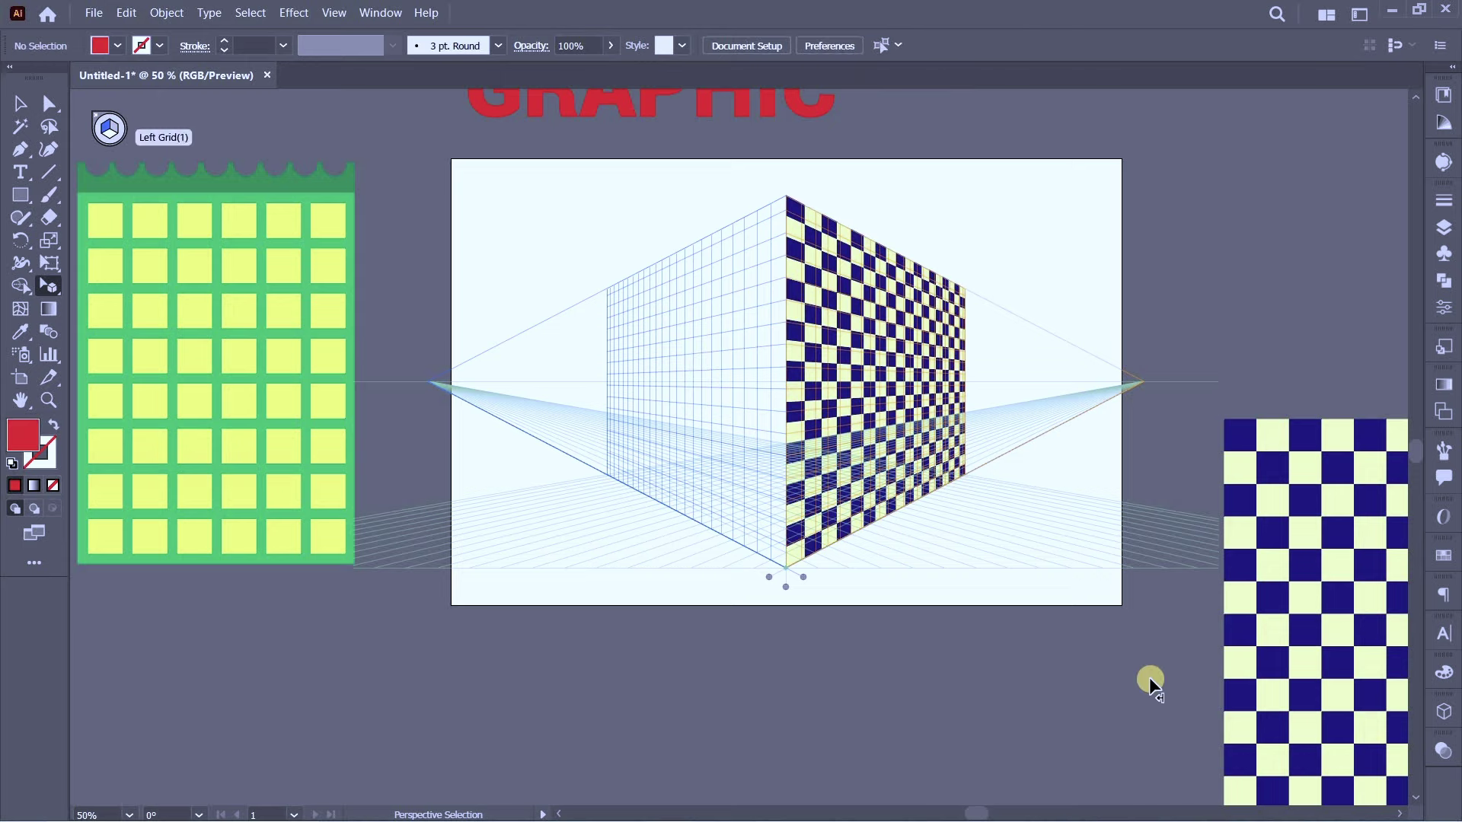
left_click(1271, 534)
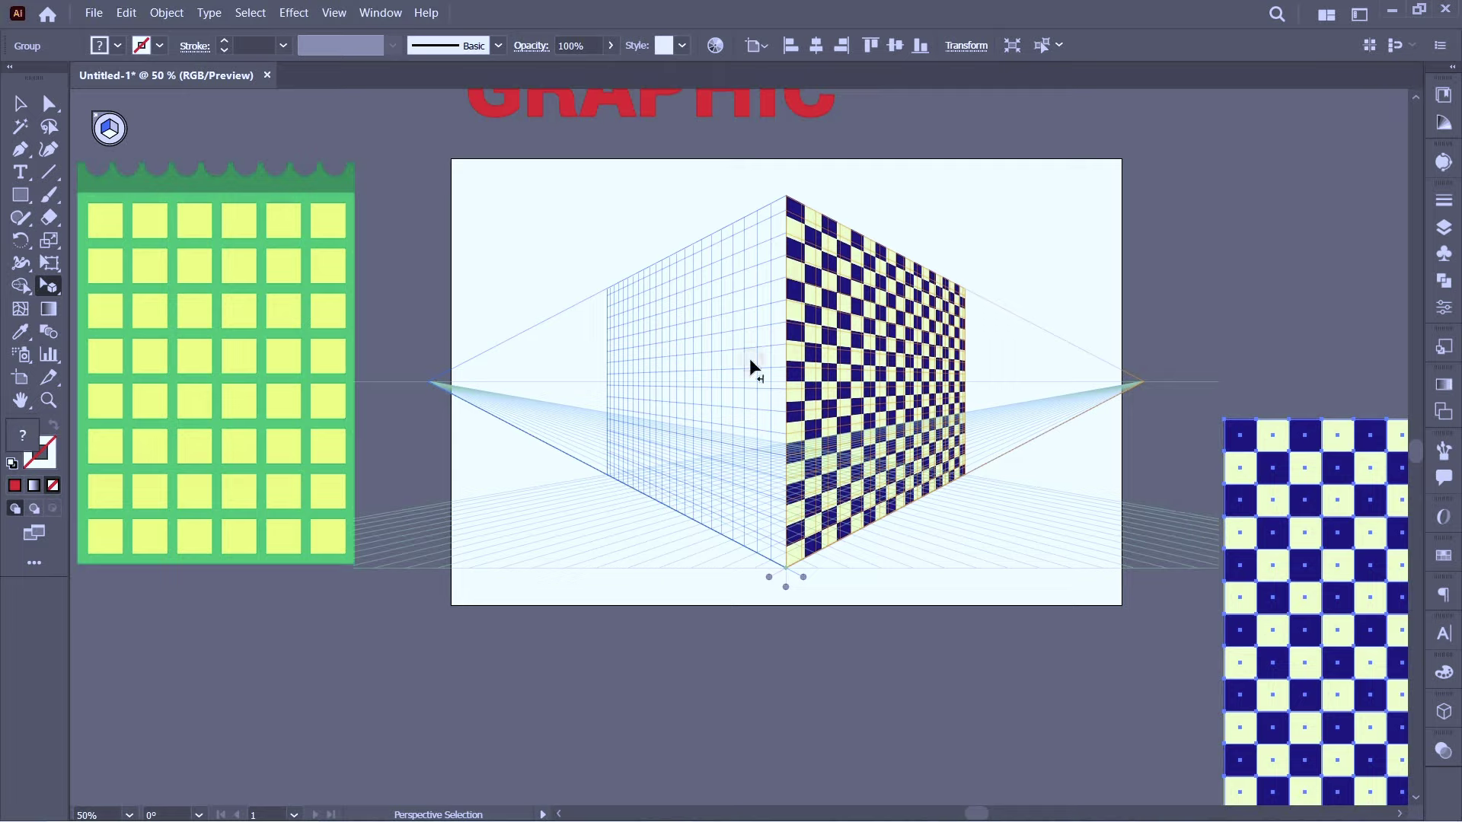
mouse_move(670, 339)
left_mouse_down()
mouse_move(638, 347)
mouse_move(841, 177)
mouse_move(788, 204)
left_mouse_up()
scroll(972, 447, "up", 1)
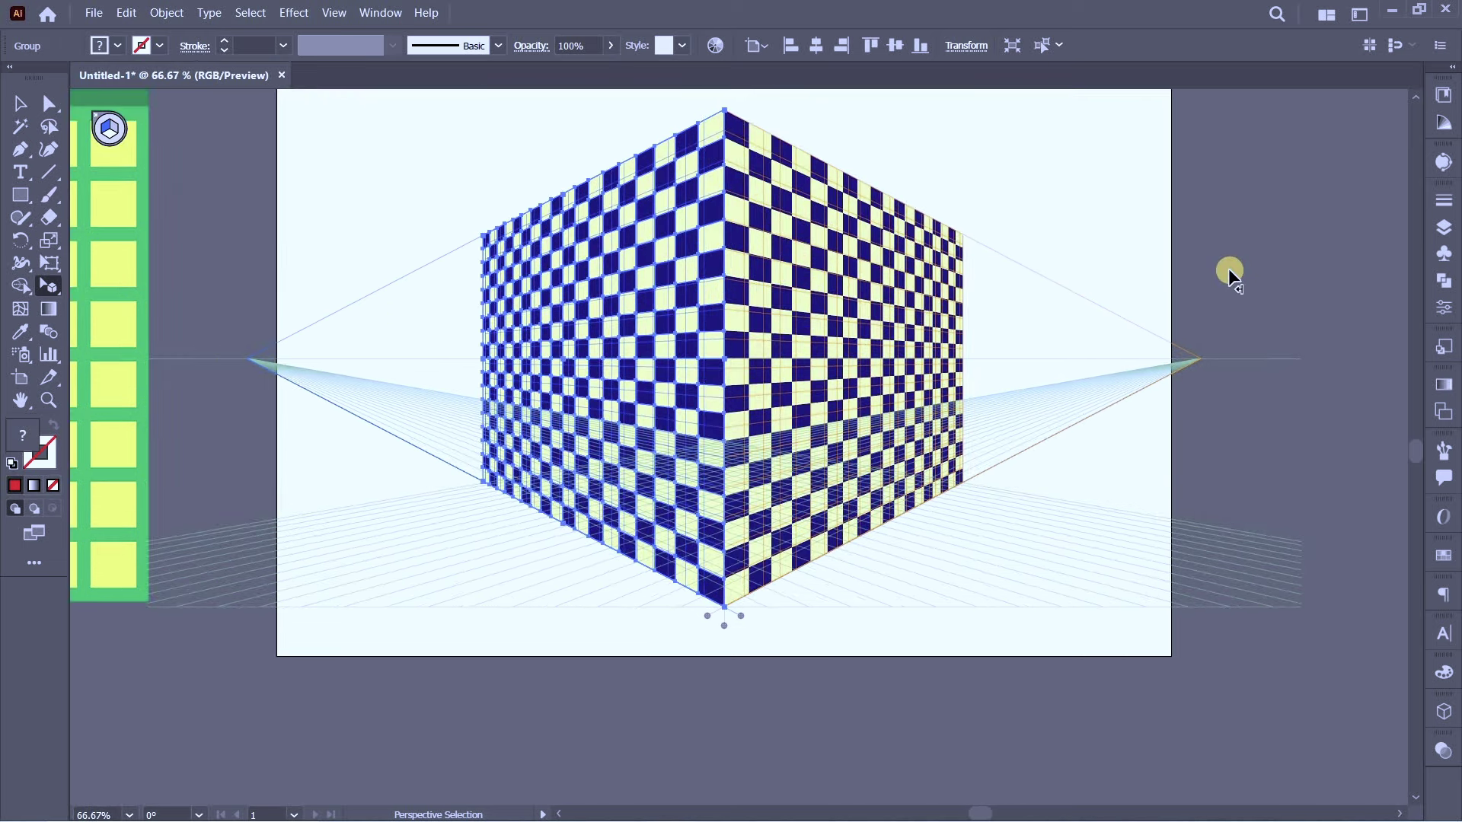
key("ctrl+shift+i")
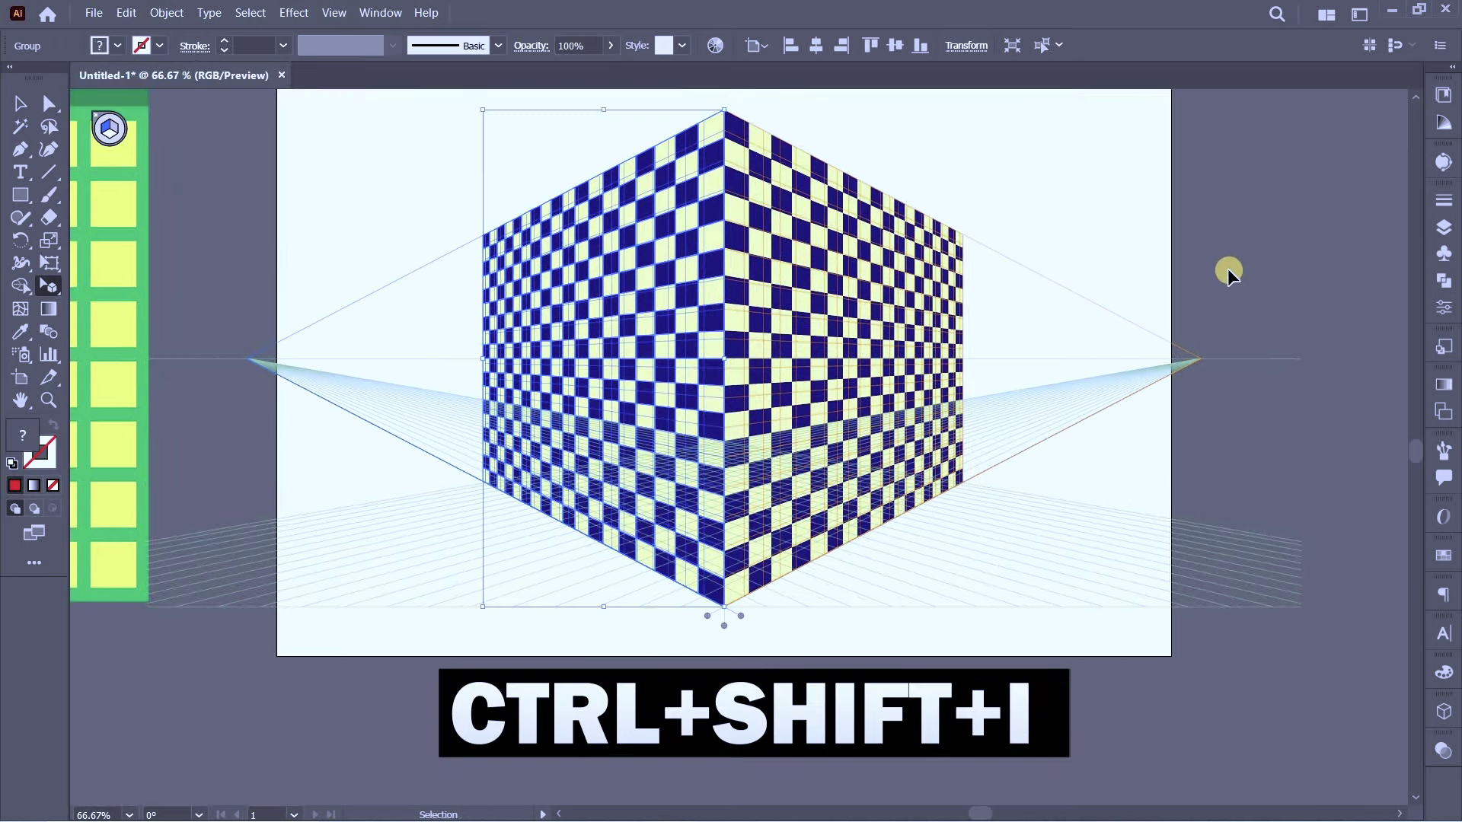
left_click(1244, 314)
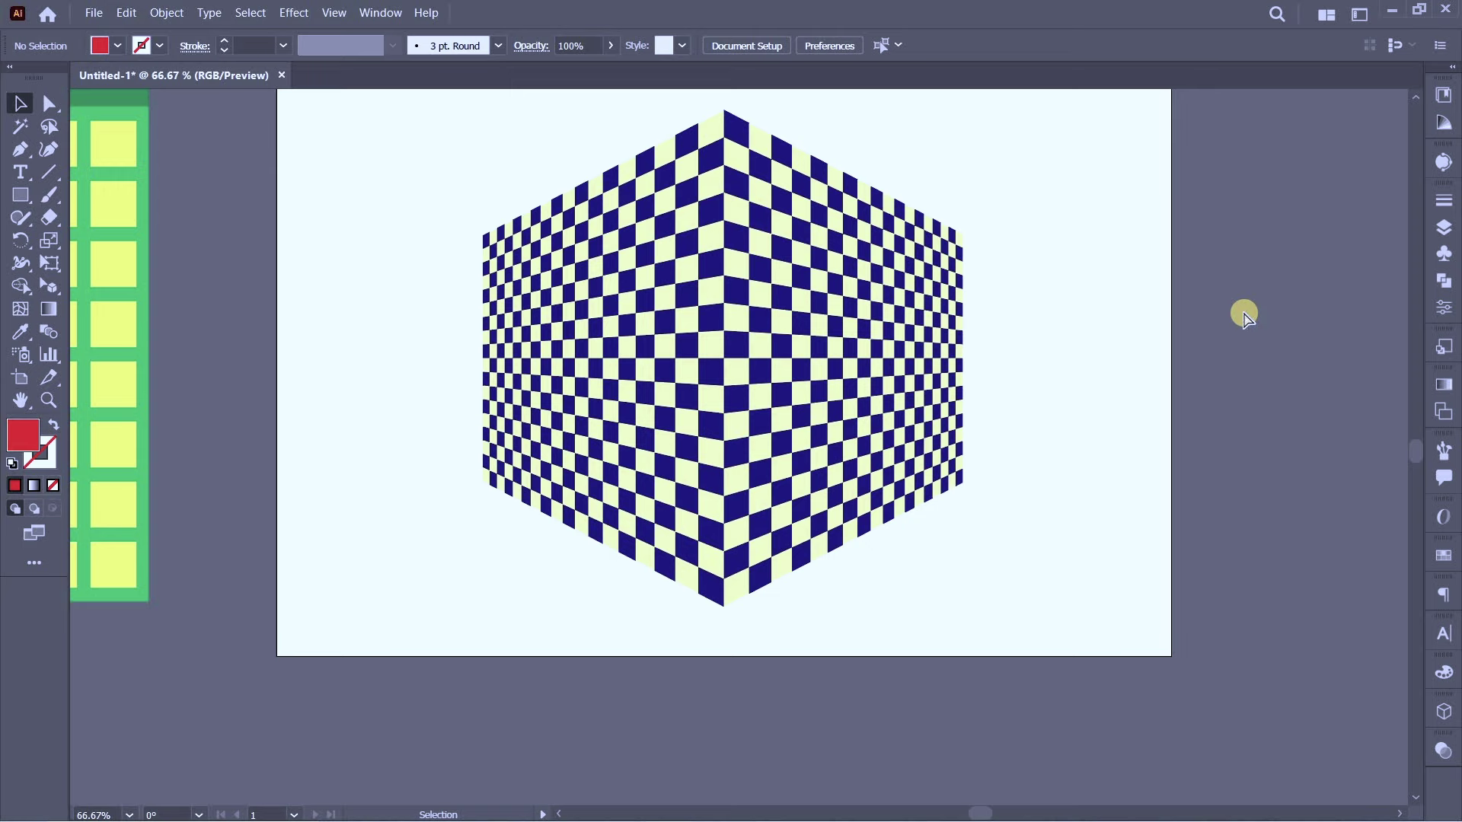
key("ctrl+shift+i")
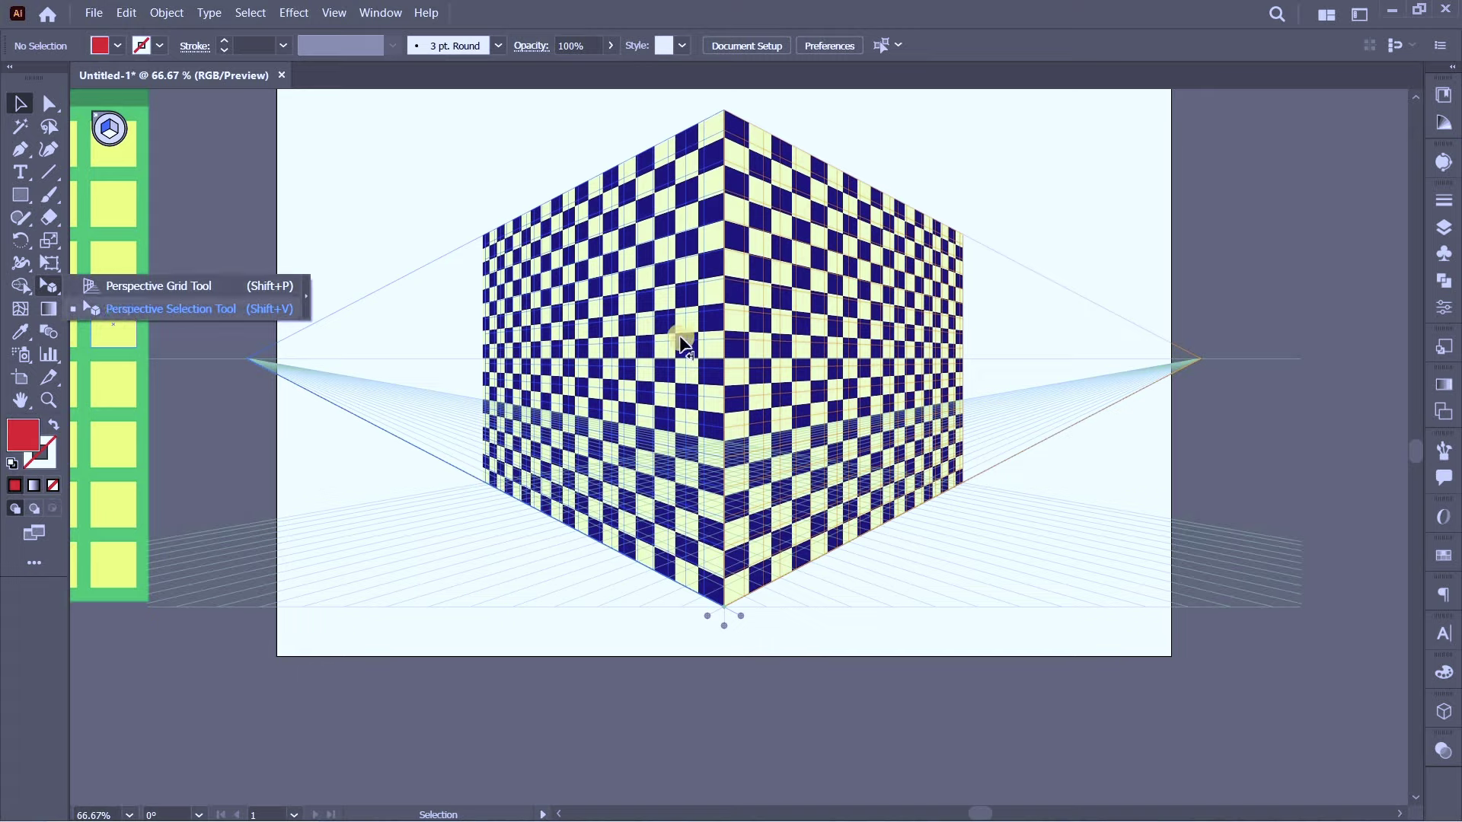
- Delete the left-face checkerboard and select the right-face one
left_click_drag(43, 291, 117, 309)
left_click(629, 325)
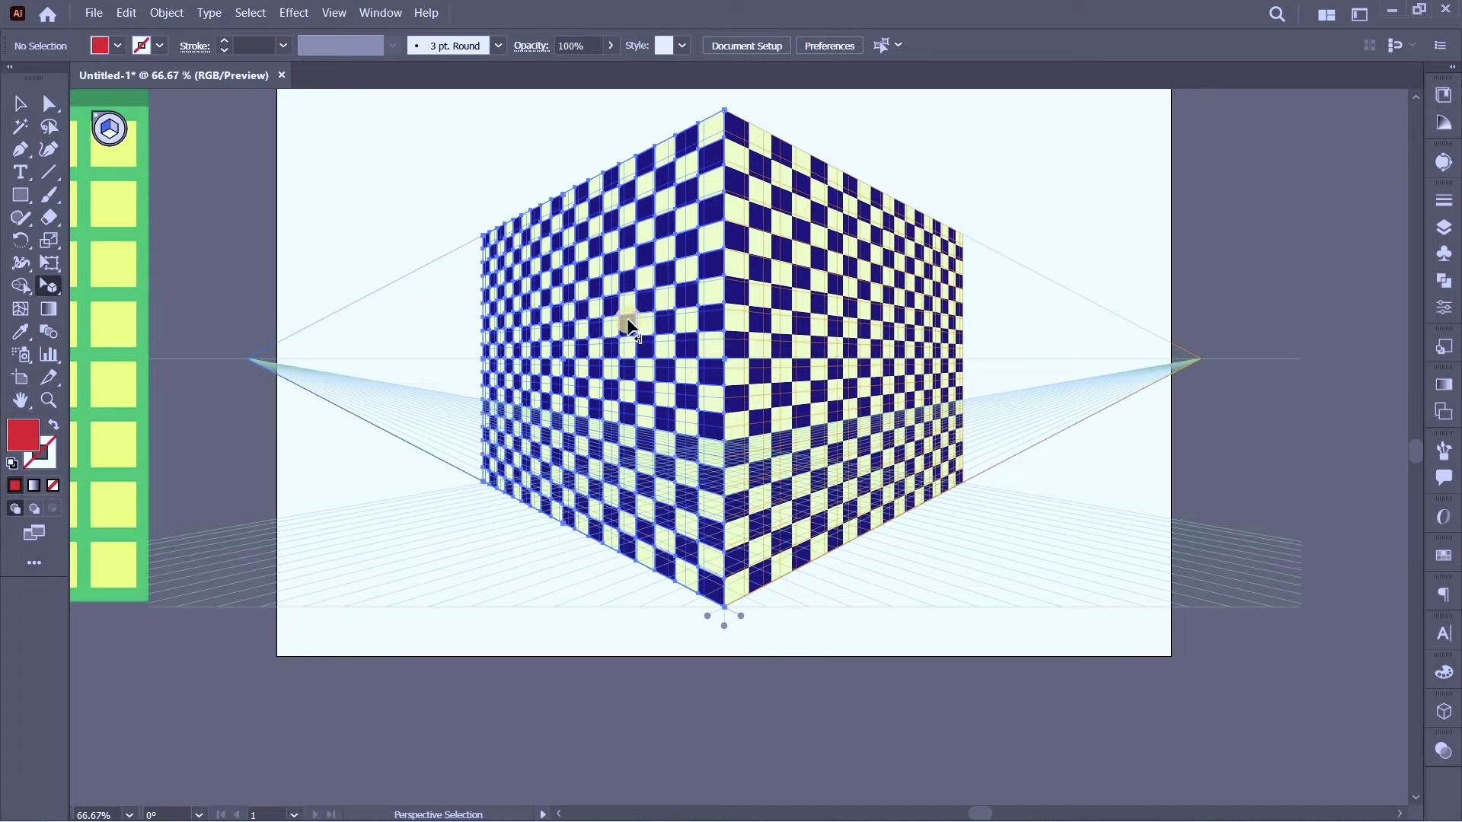
key("Delete")
left_click(790, 297)
- Delete the right-face checkerboard and select the green building artwork
key("Delete")
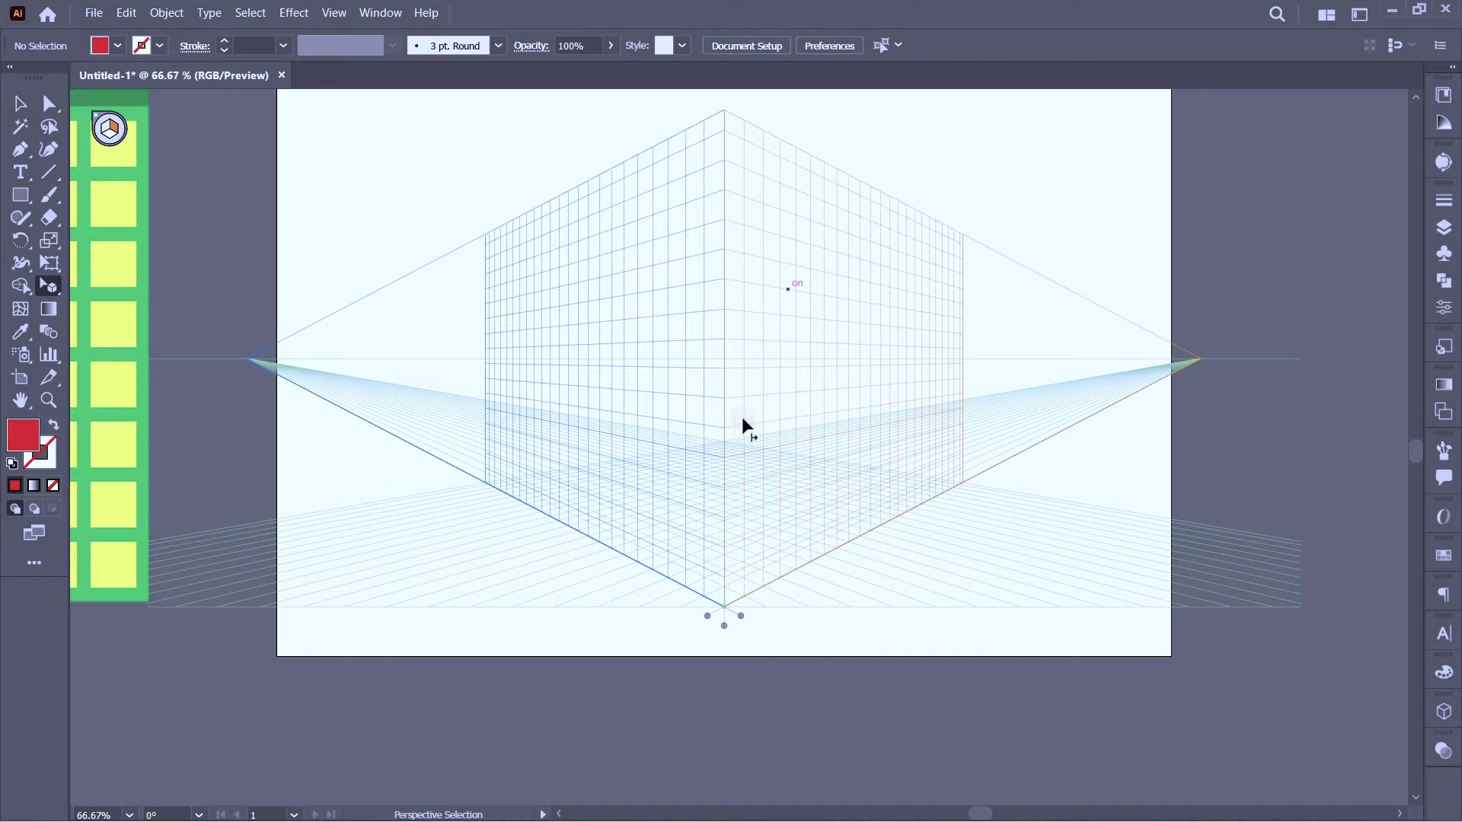
key("ctrl+minus")
scroll(951, 499, "left", 5)
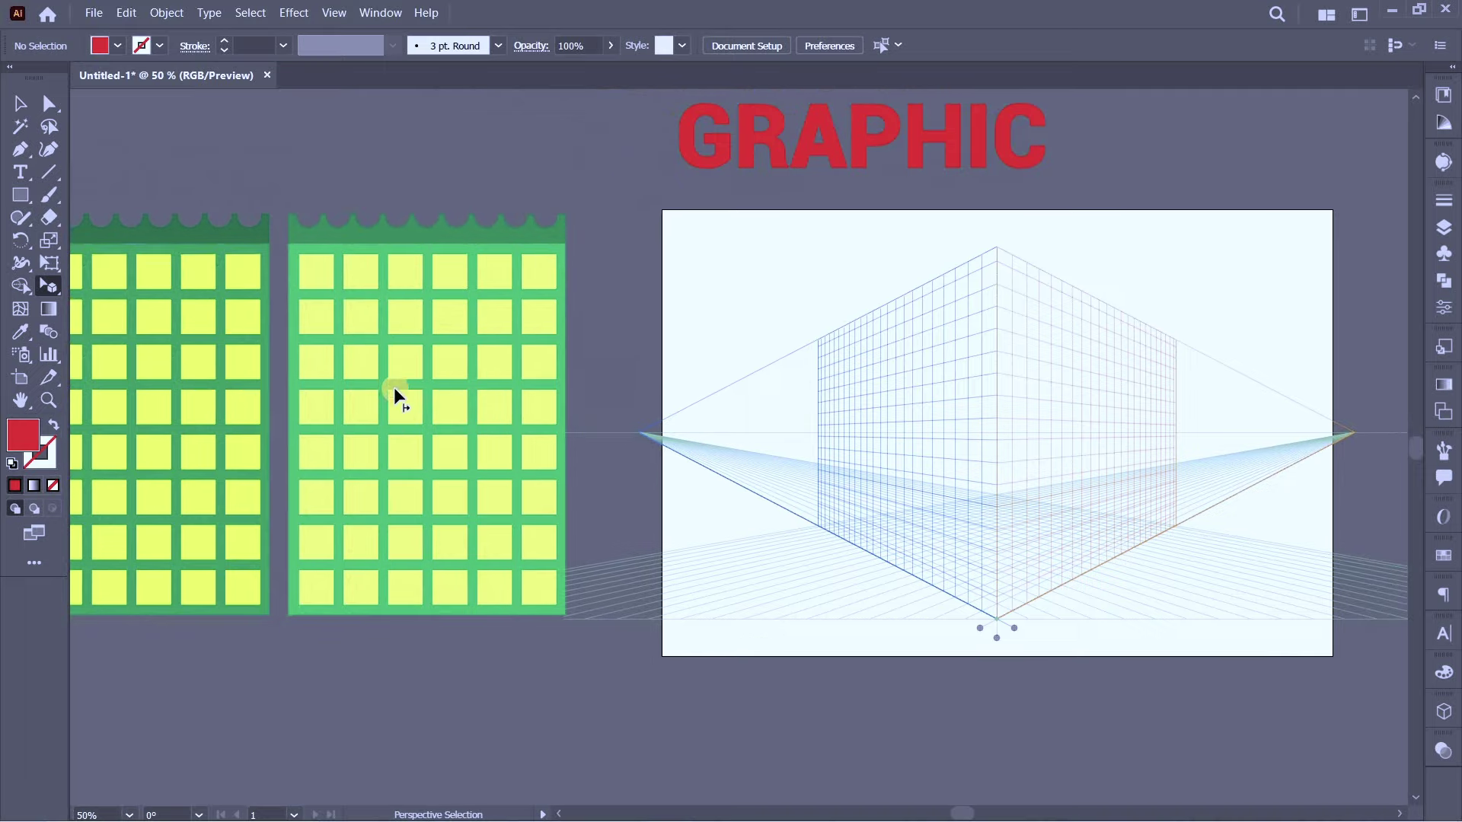
left_click(425, 366)
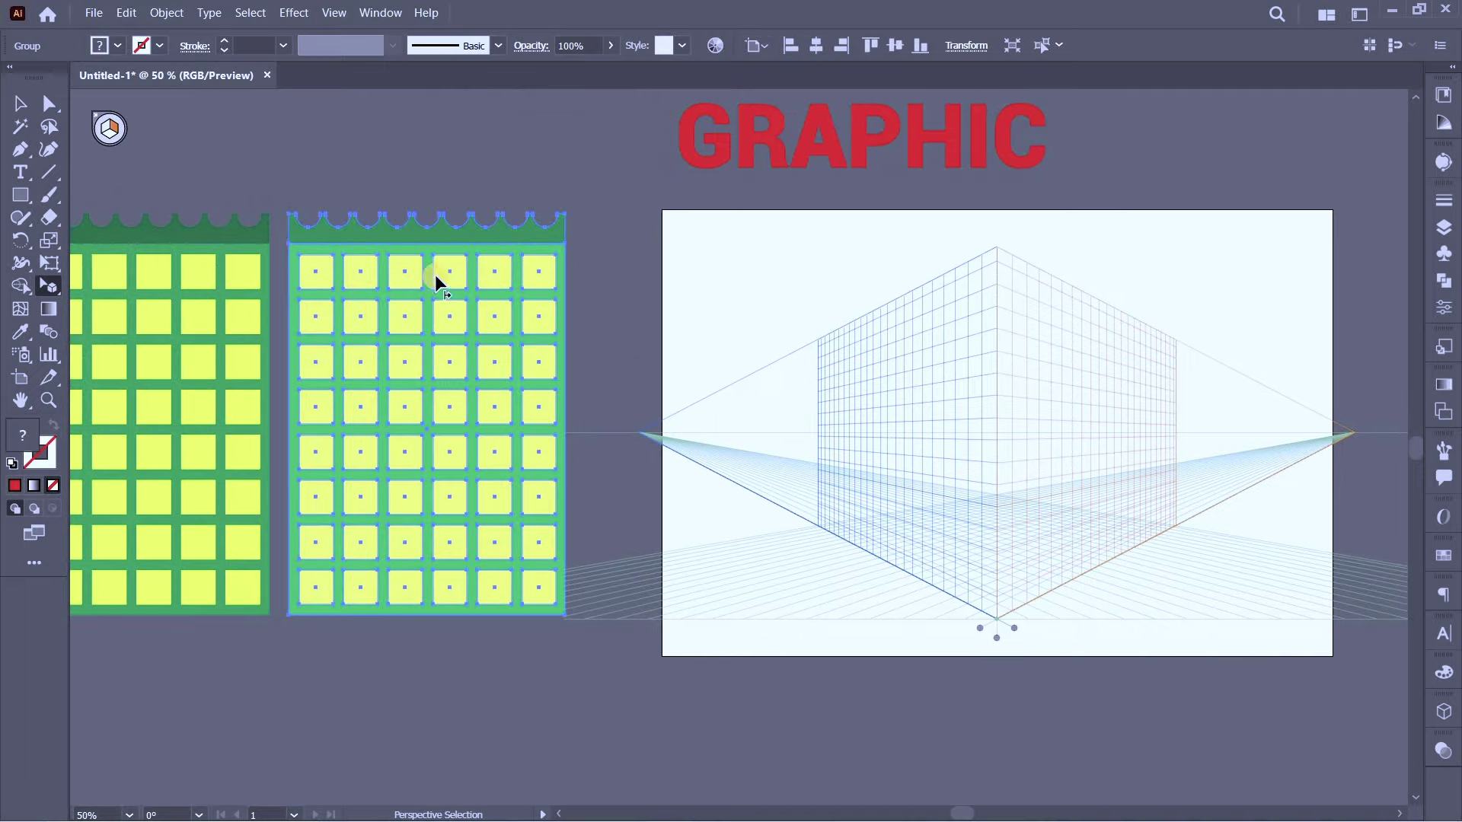
- Put the building on the right plane, snapped to the corner and widened, and the second on the left
left_click_drag(435, 275, 1075, 341)
left_click_drag(1087, 602, 1086, 601)
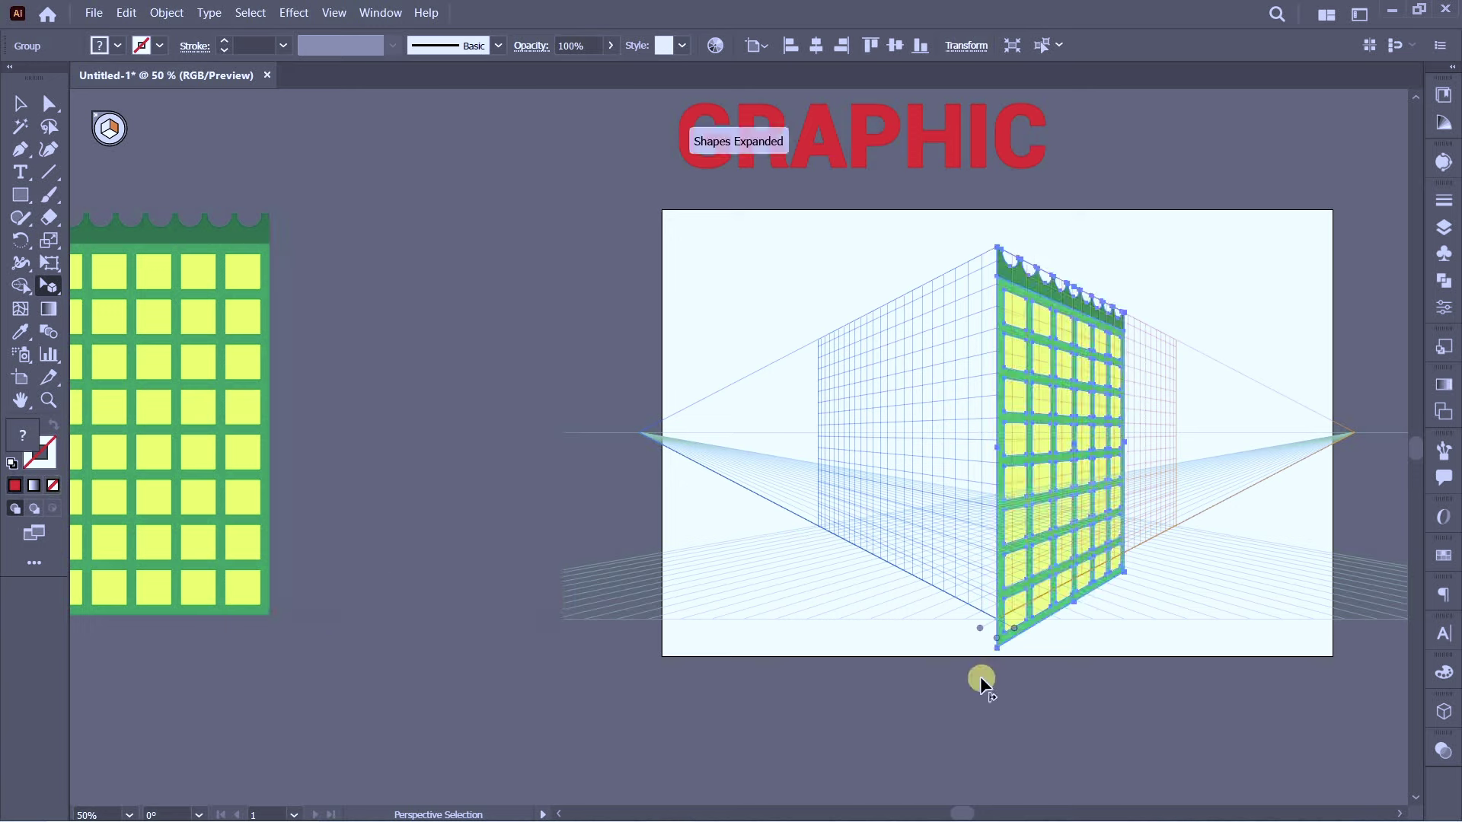
key("ctrl+plus")
left_click_drag(970, 628, 969, 629)
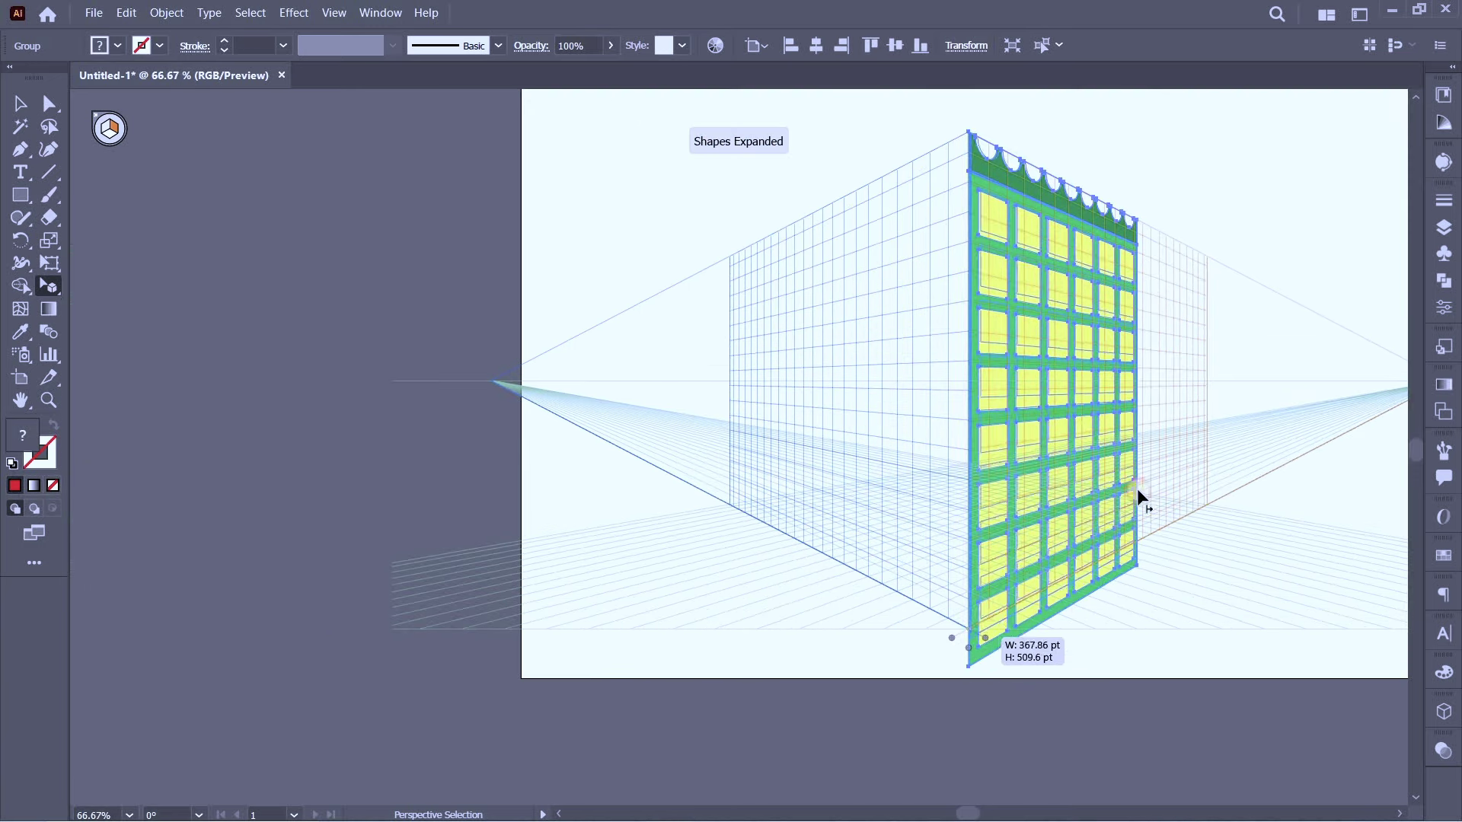
mouse_move(1137, 389)
left_mouse_down()
mouse_move(1209, 387)
mouse_move(1207, 485)
left_mouse_up()
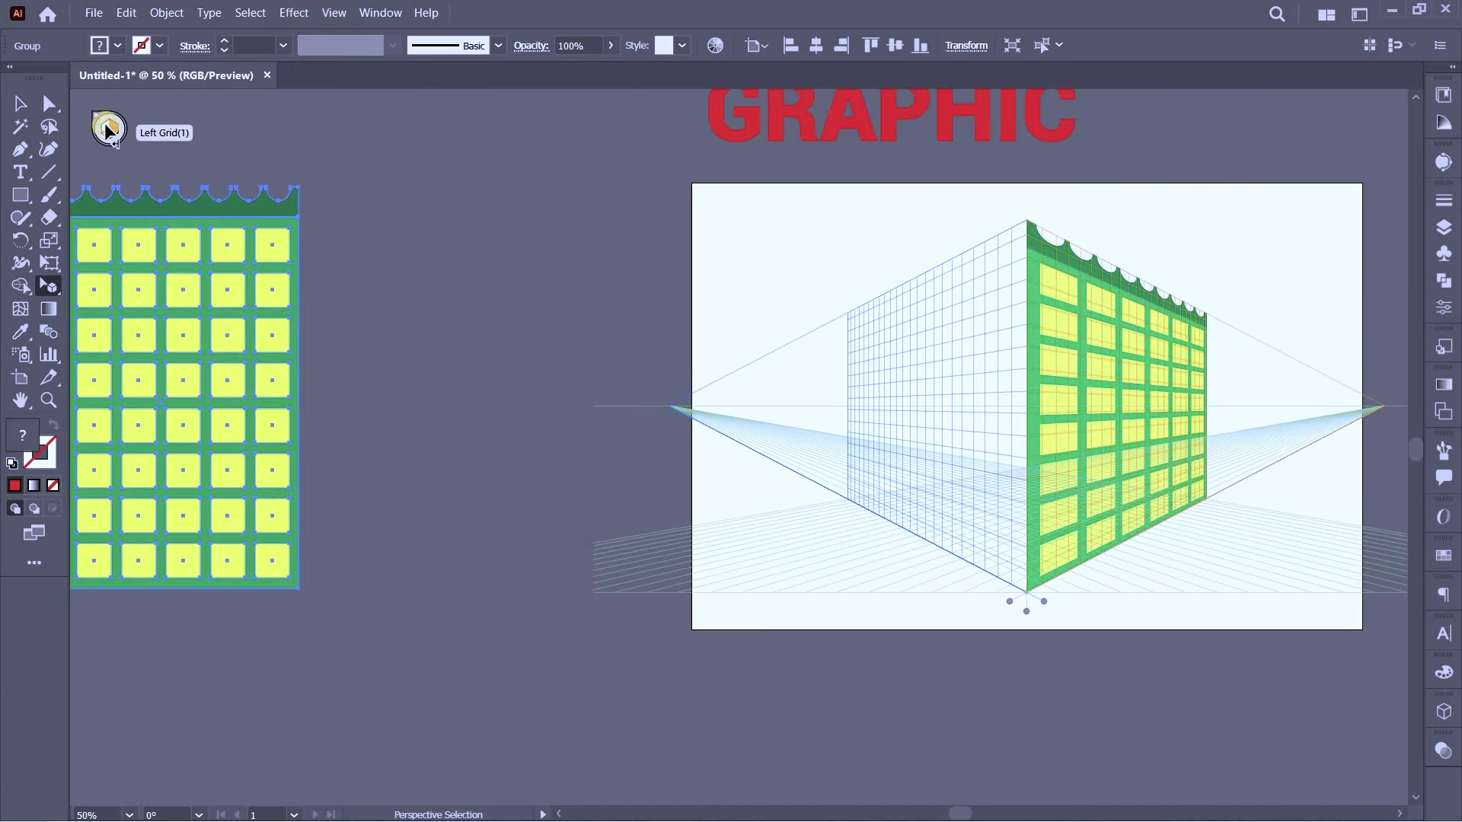
mouse_move(294, 352)
left_mouse_down()
mouse_move(887, 385)
mouse_move(1020, 411)
left_mouse_up()
- Hide the grid with Ctrl+Shift+I, deselect, and zoom in to inspect the green building corner
key("ctrl+shift+i")
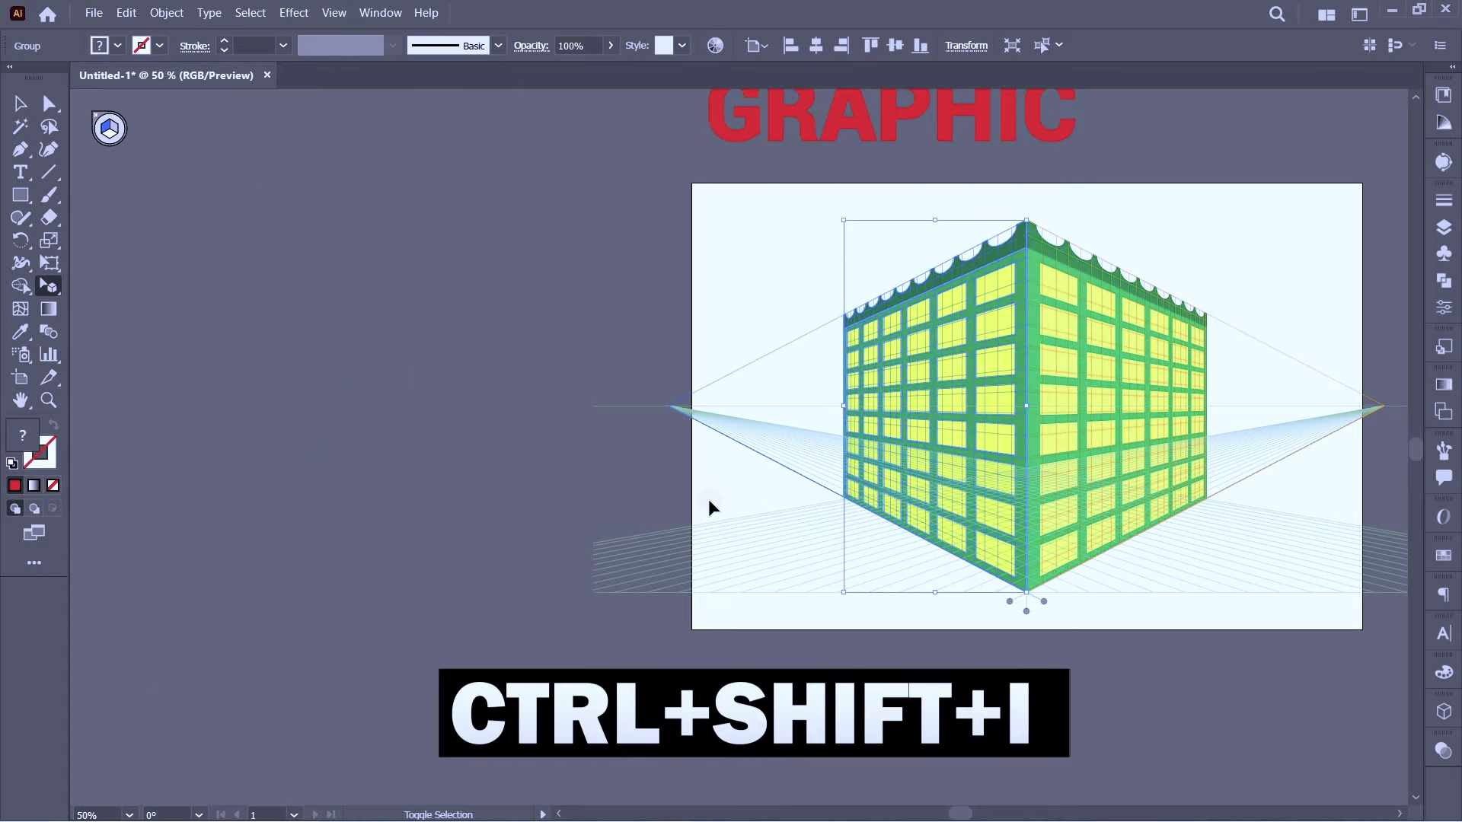
left_click(683, 481)
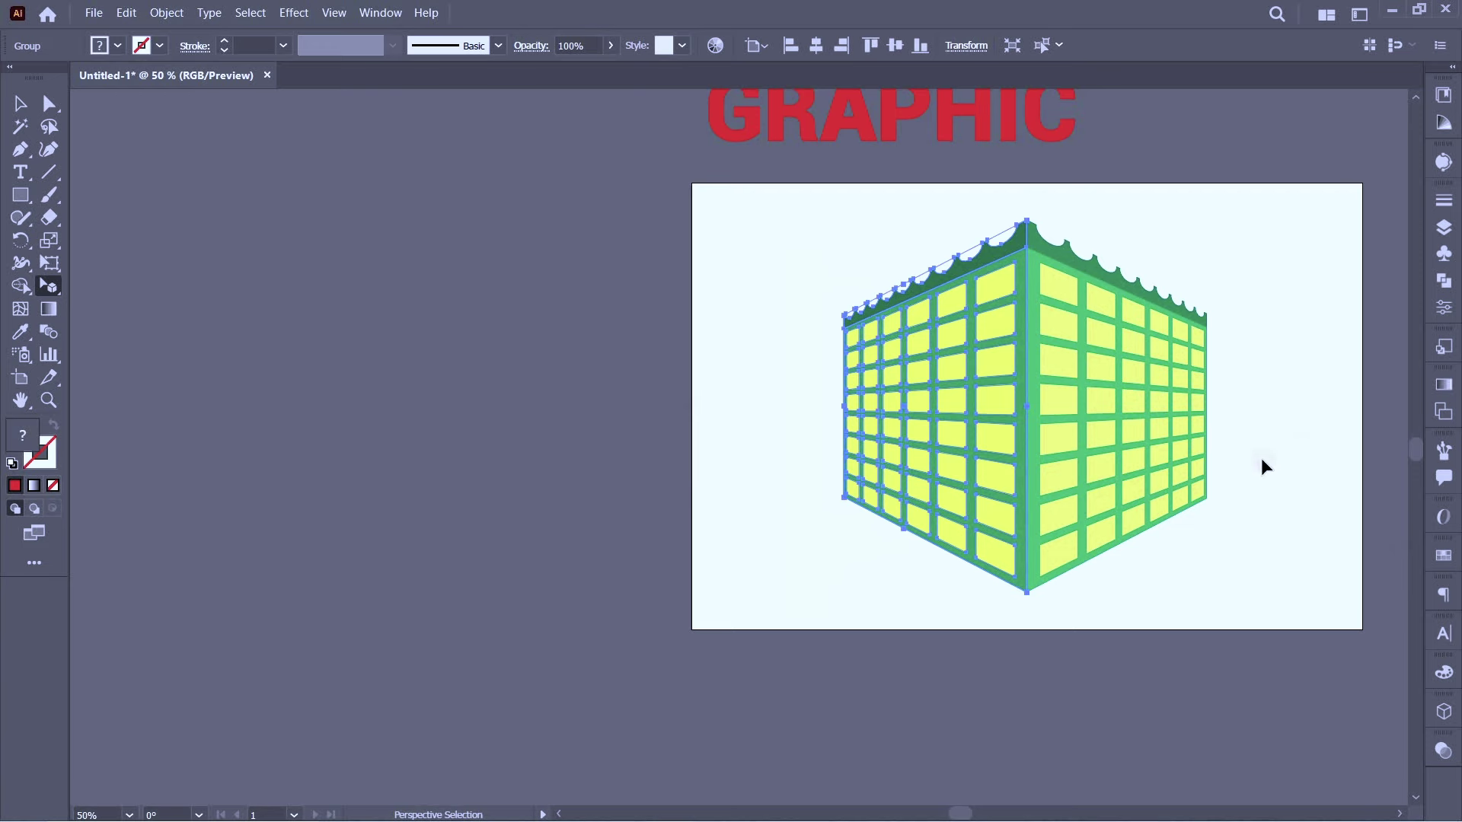
key("v")
key("ctrl+0")
key("ctrl+1")
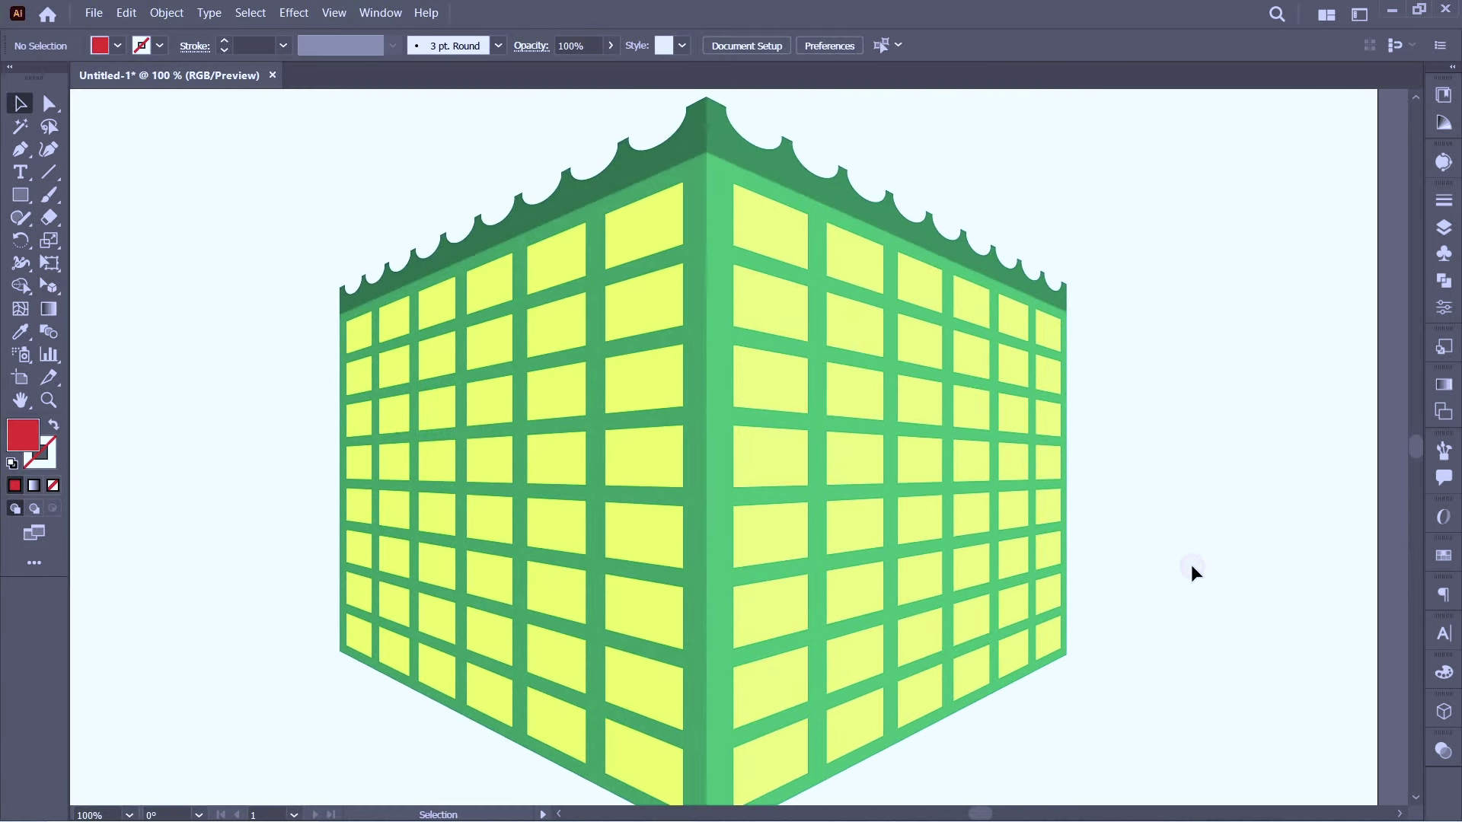
scroll(1191, 564, "down", 3)
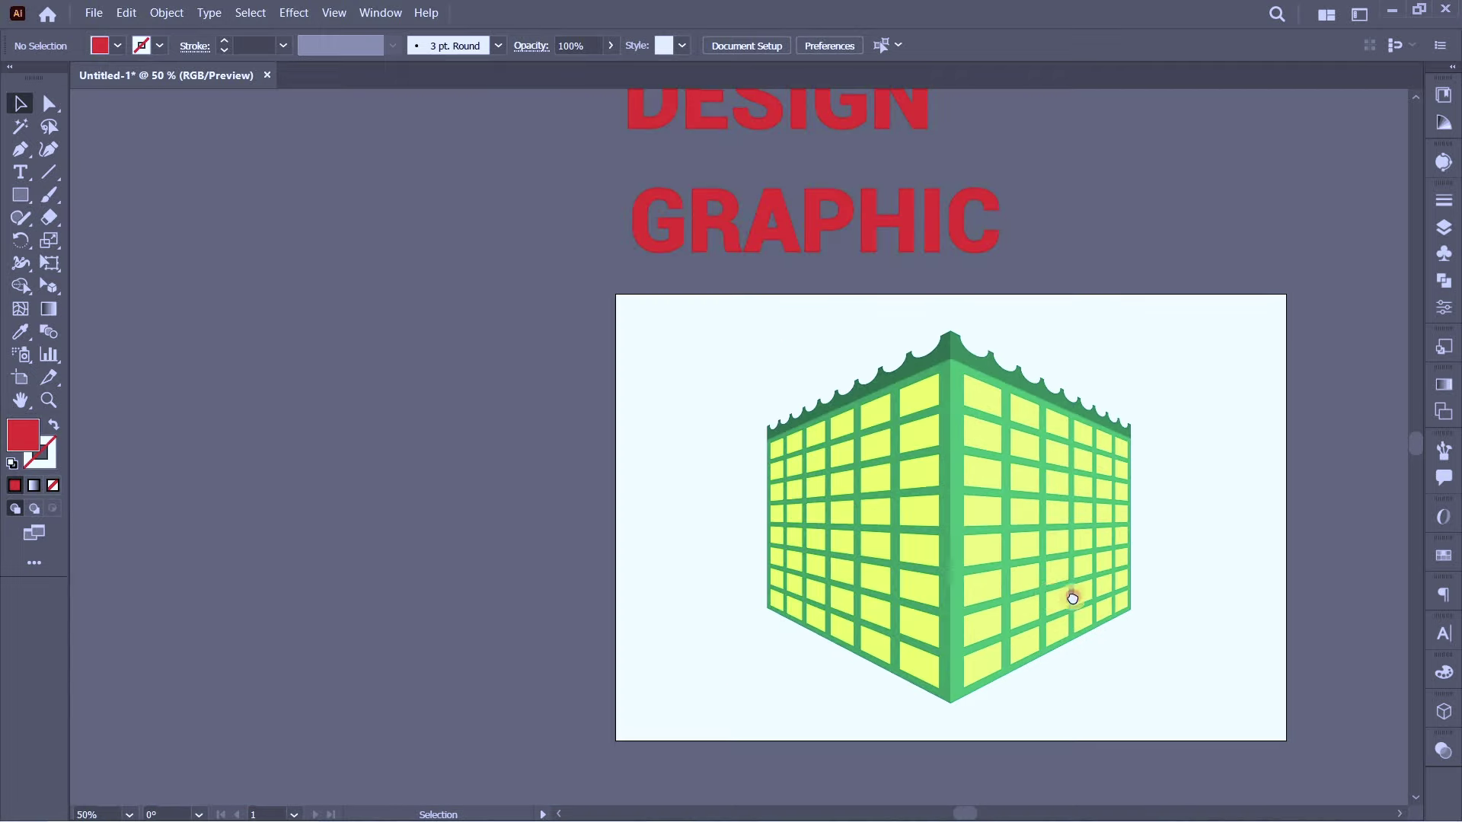
scroll(1046, 592, "right", 2)
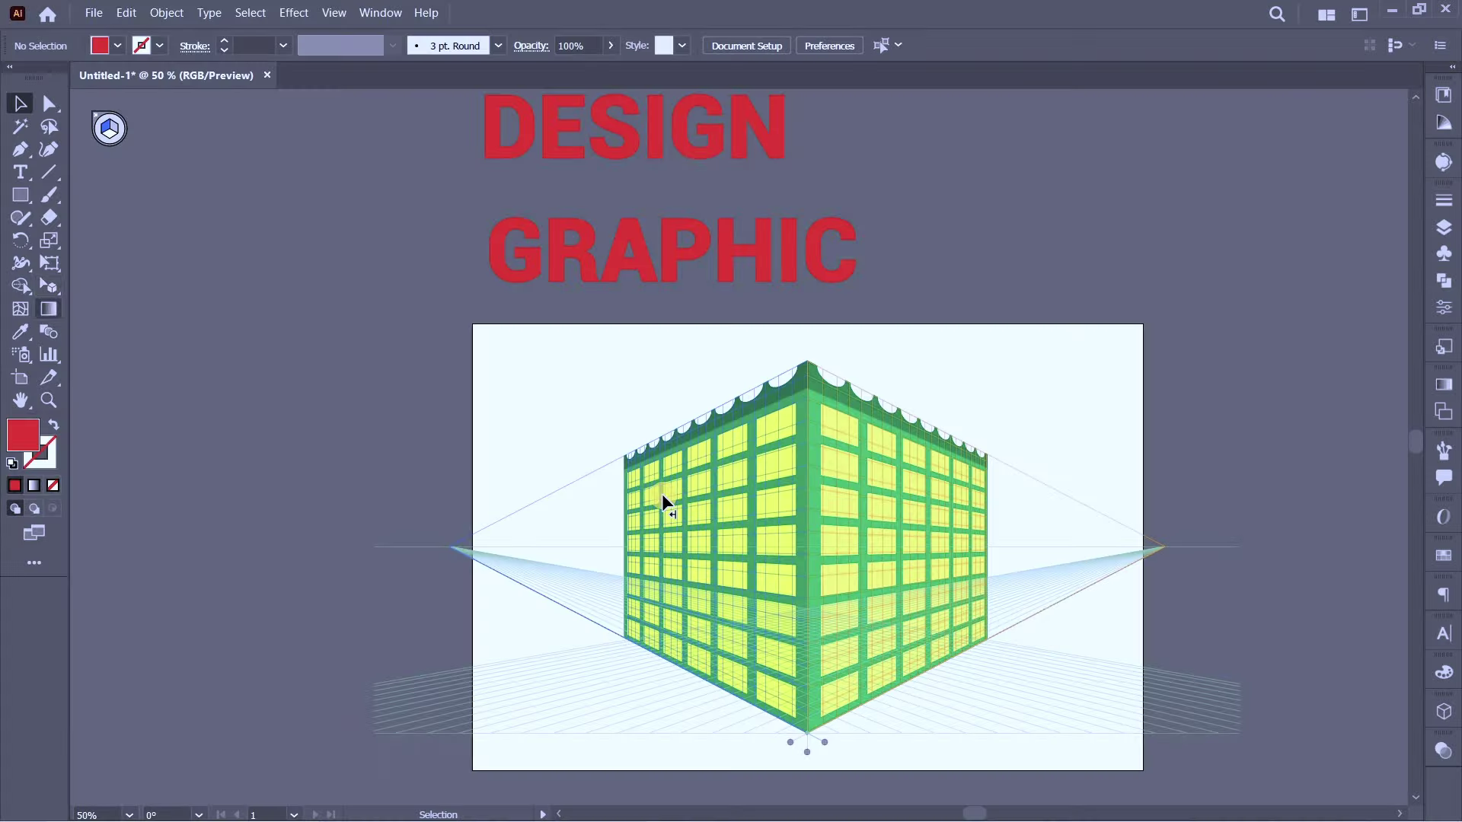
- Drag GRAPHIC onto the left plane and DESIGN onto the right, enlarging DESIGN by its corner
key("shift+v")
right_click(48, 285)
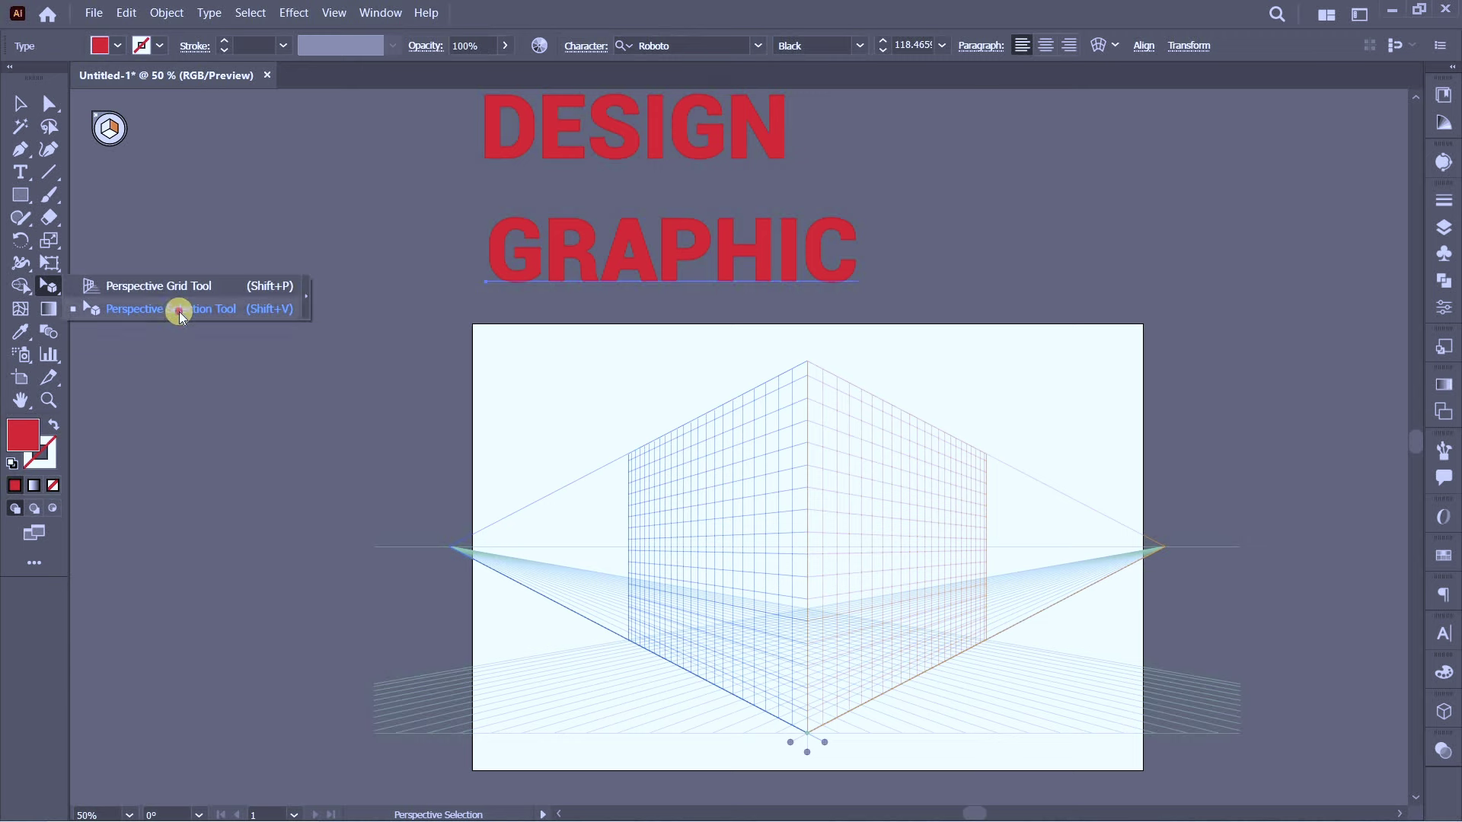
left_click(109, 137)
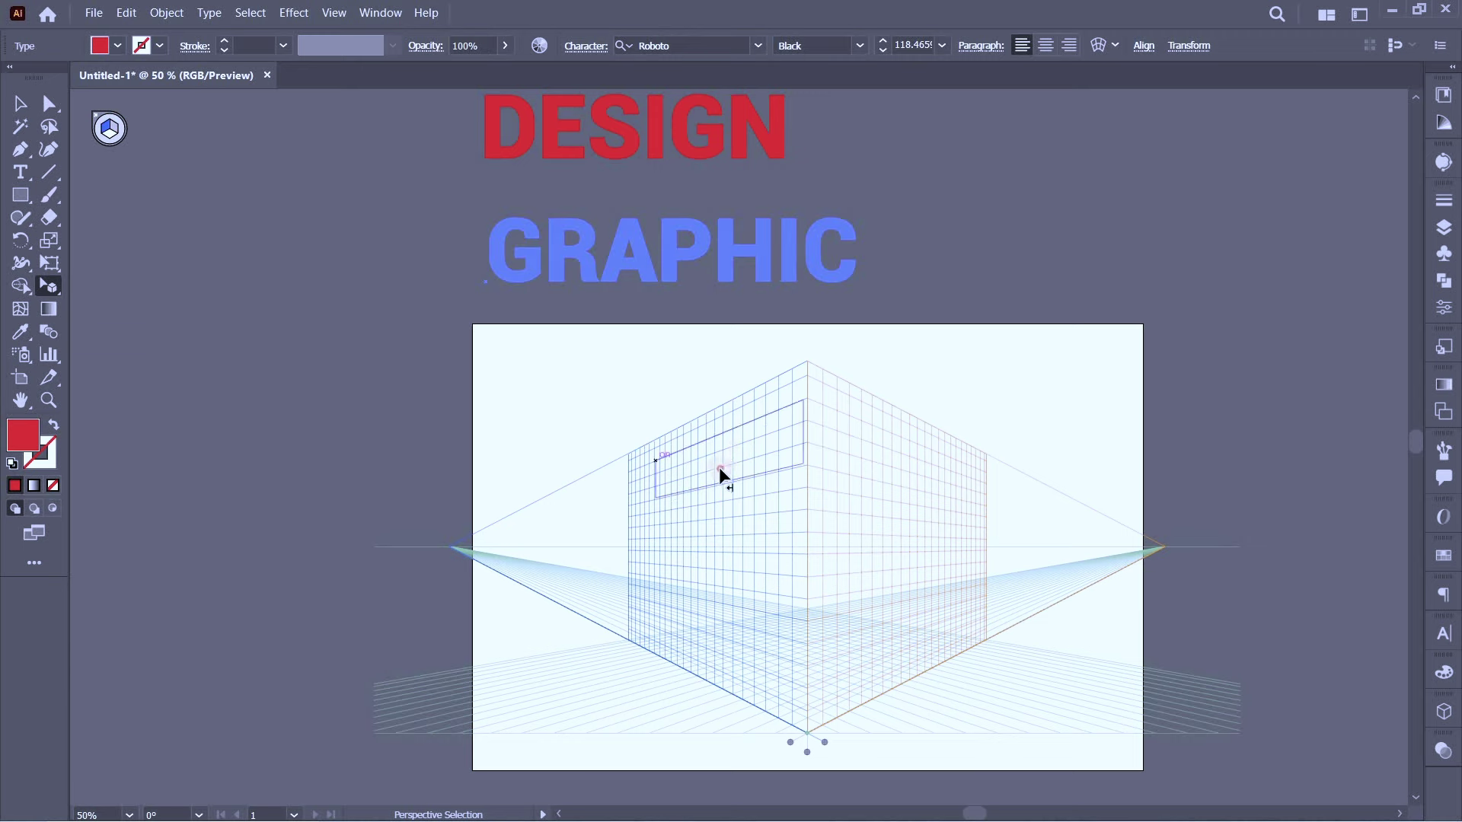
mouse_move(786, 477)
left_mouse_down()
mouse_move(749, 512)
mouse_move(808, 535)
left_mouse_up()
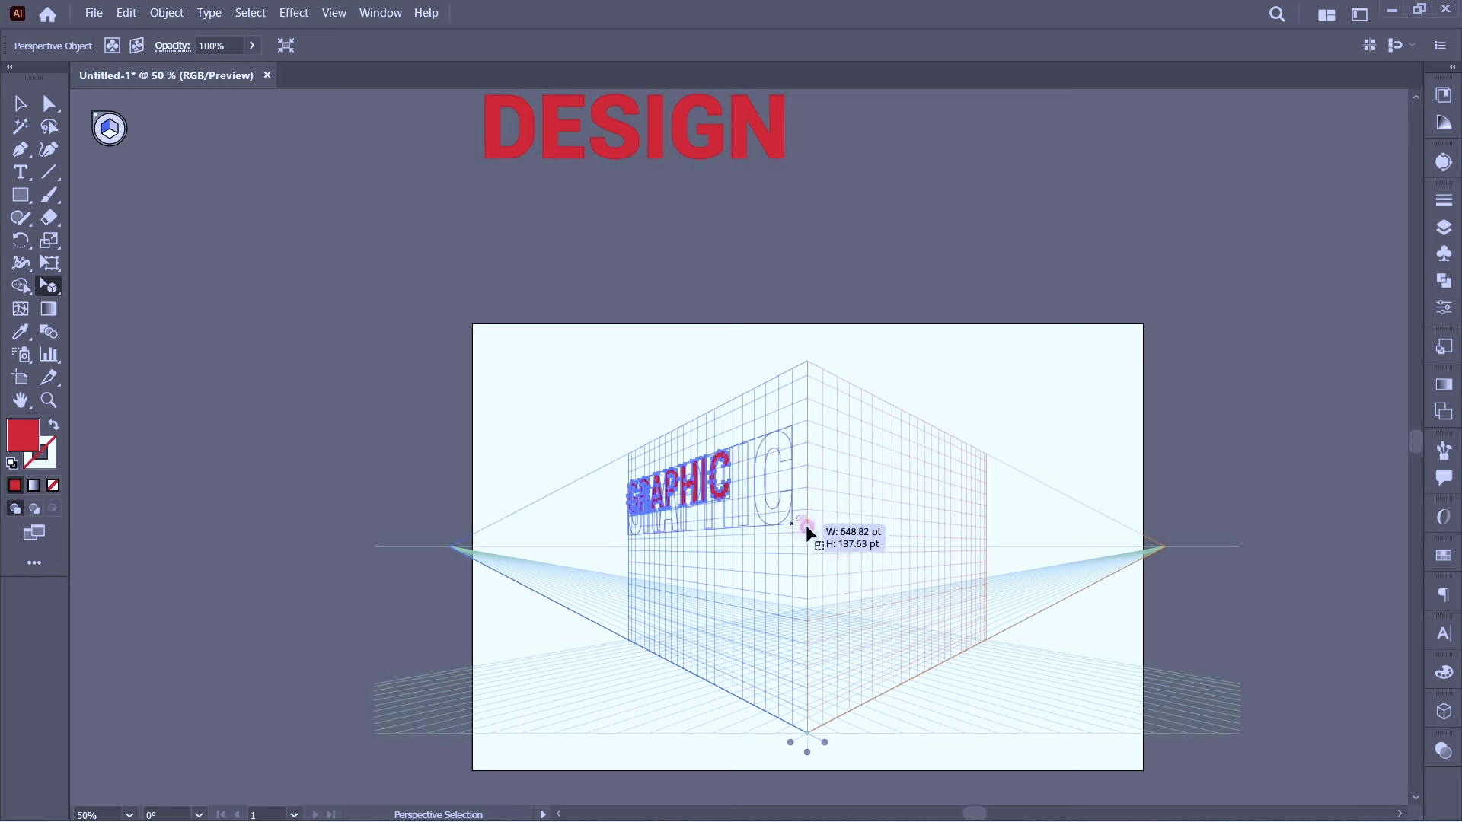
left_click(626, 244)
mouse_move(620, 140)
left_mouse_down()
mouse_move(885, 488)
mouse_move(808, 423)
left_mouse_up()
left_click_drag(943, 508, 983, 538)
- Hide the perspective grid and deselect the DESIGN text to preview the red lettering wrapping the corner
key("ctrl+shift+i")
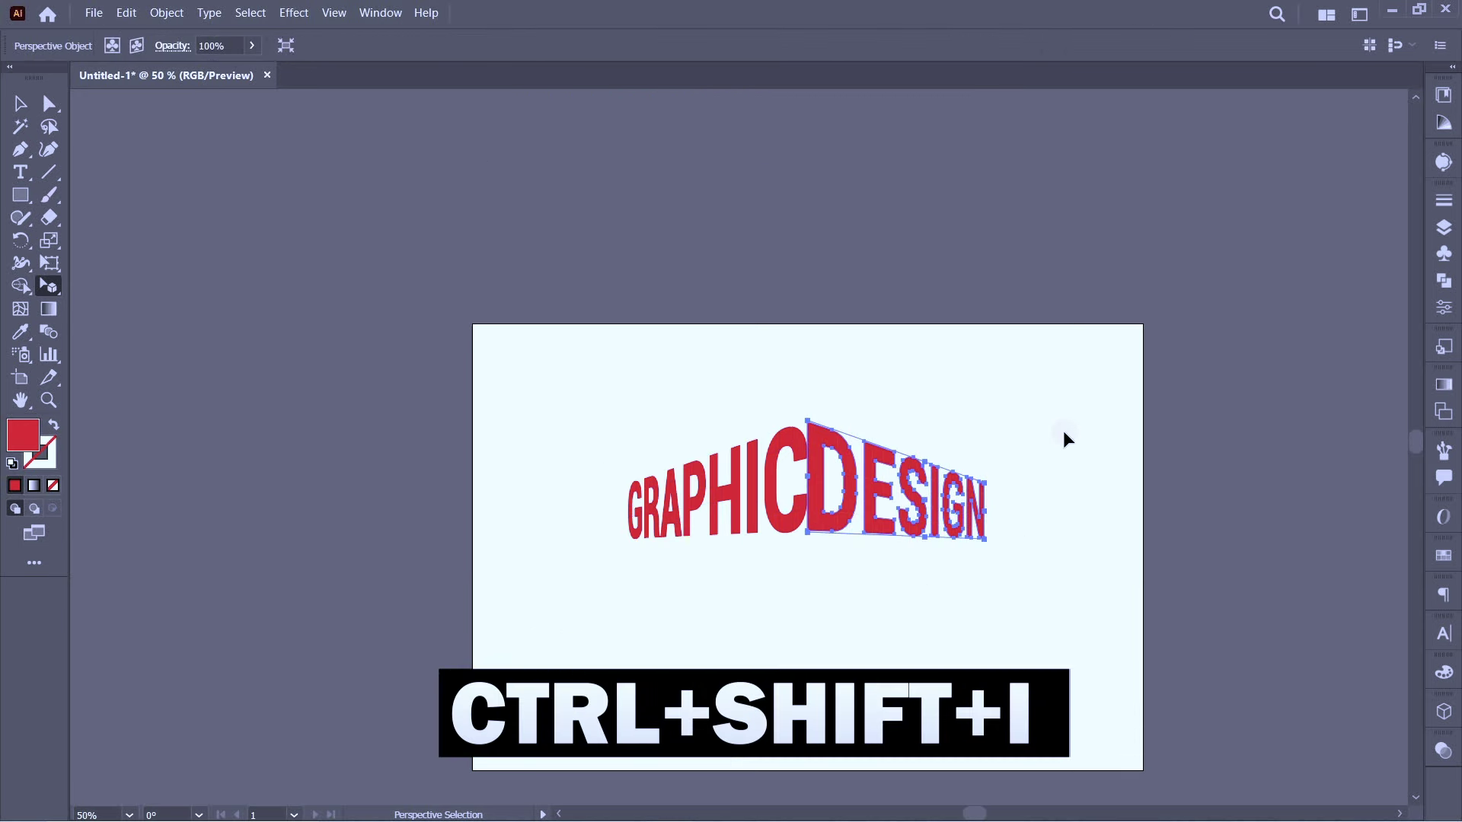
key("v")
left_click(1113, 413)
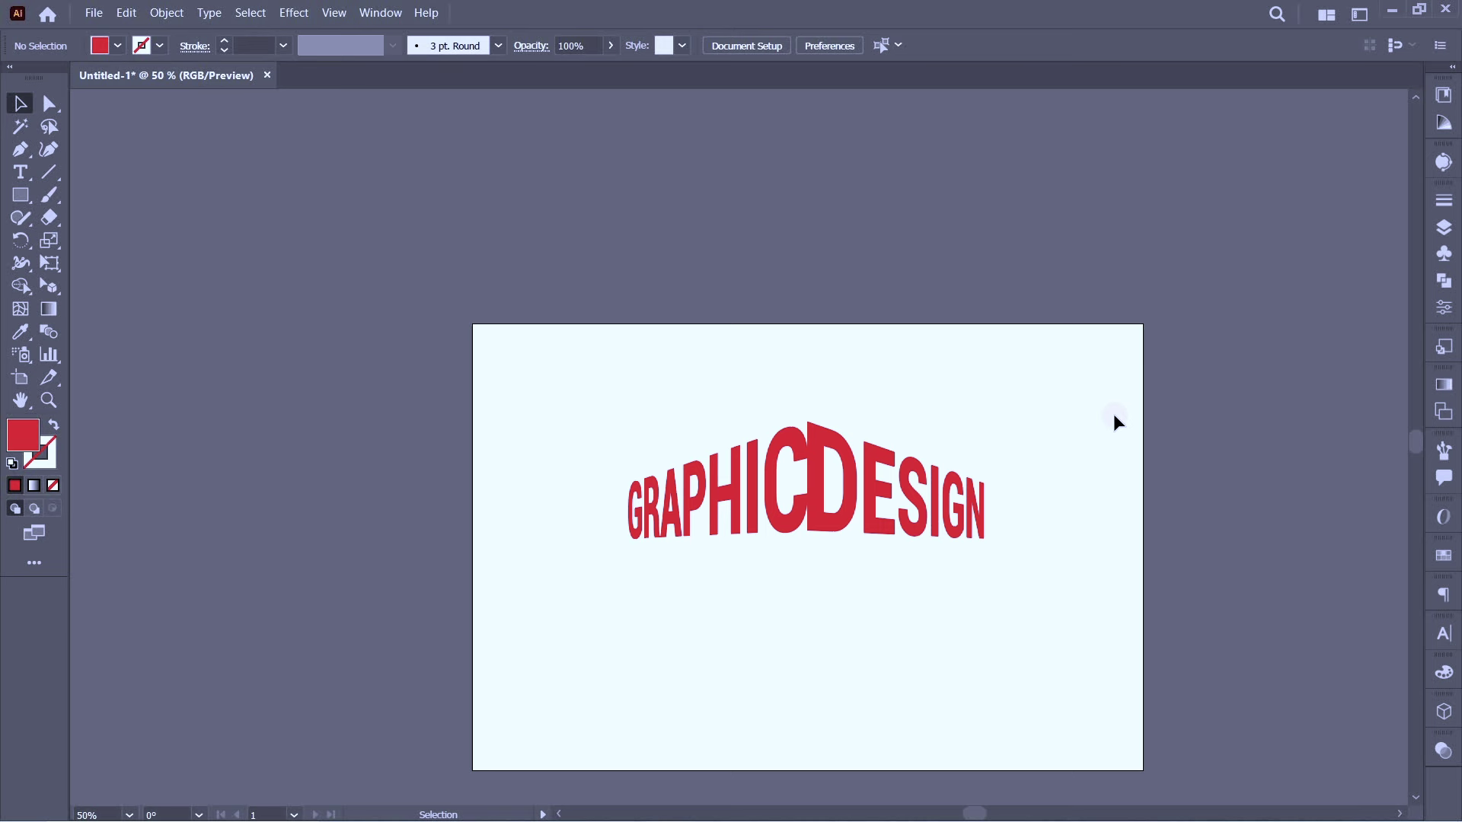